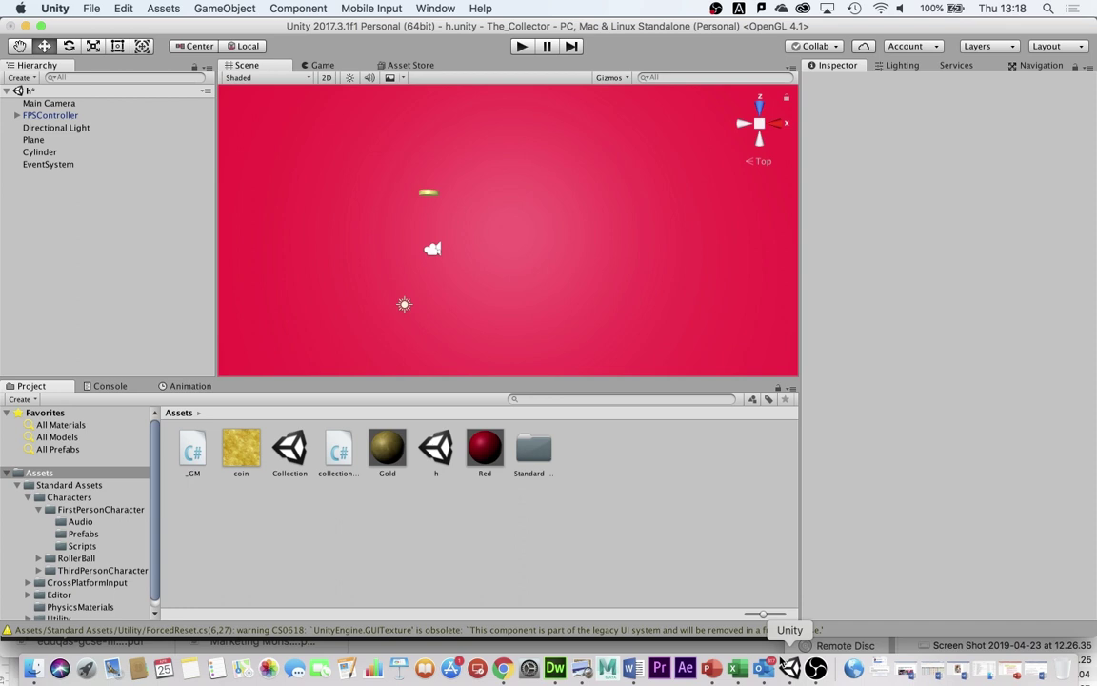
# Import timeControl.cs from the Desktop into the Unity project's Assets folder
pyautogui.click(32, 669)
pyautogui.moveTo(962, 400); pyautogui.dragTo(628, 497)
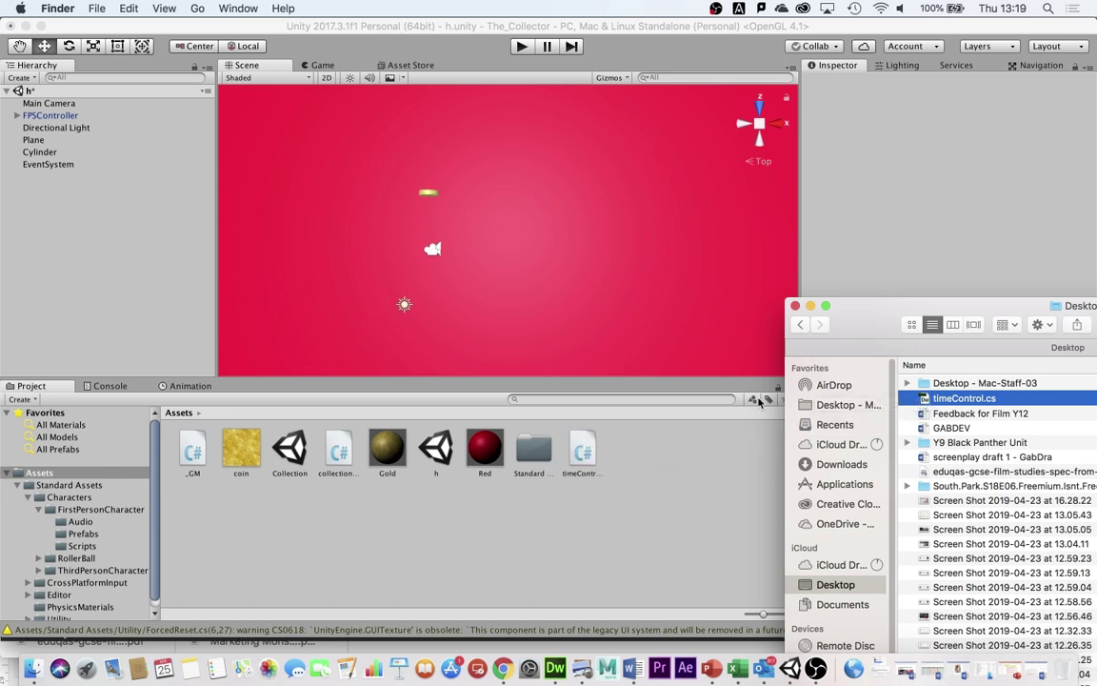
pyautogui.click(884, 257)
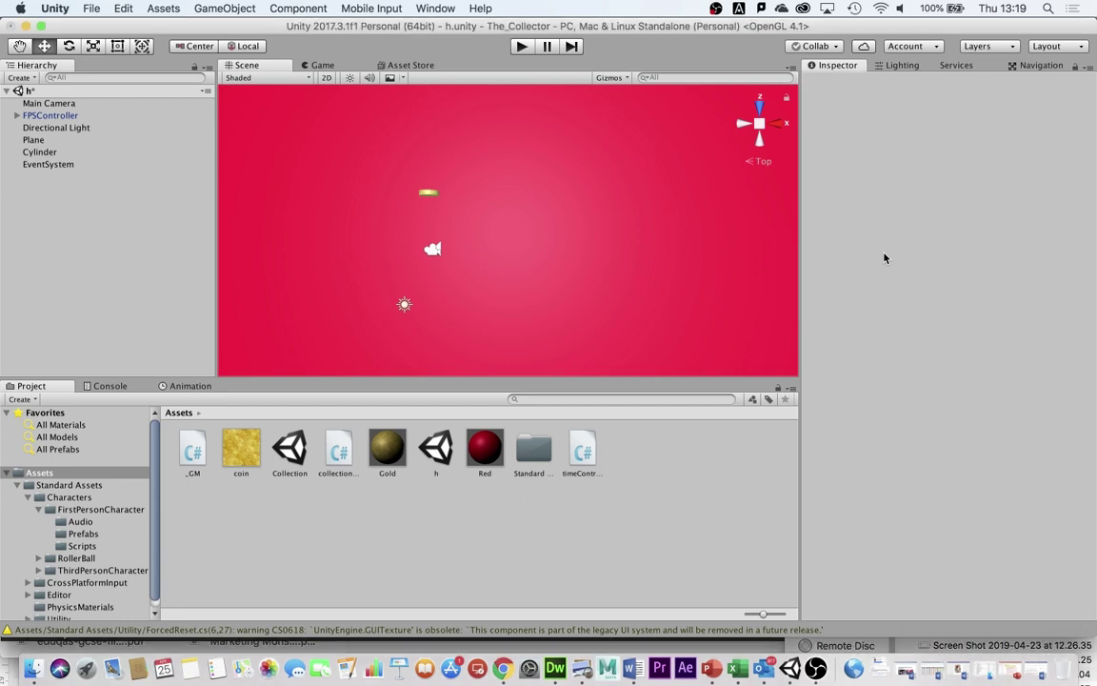
pyautogui.click(583, 449)
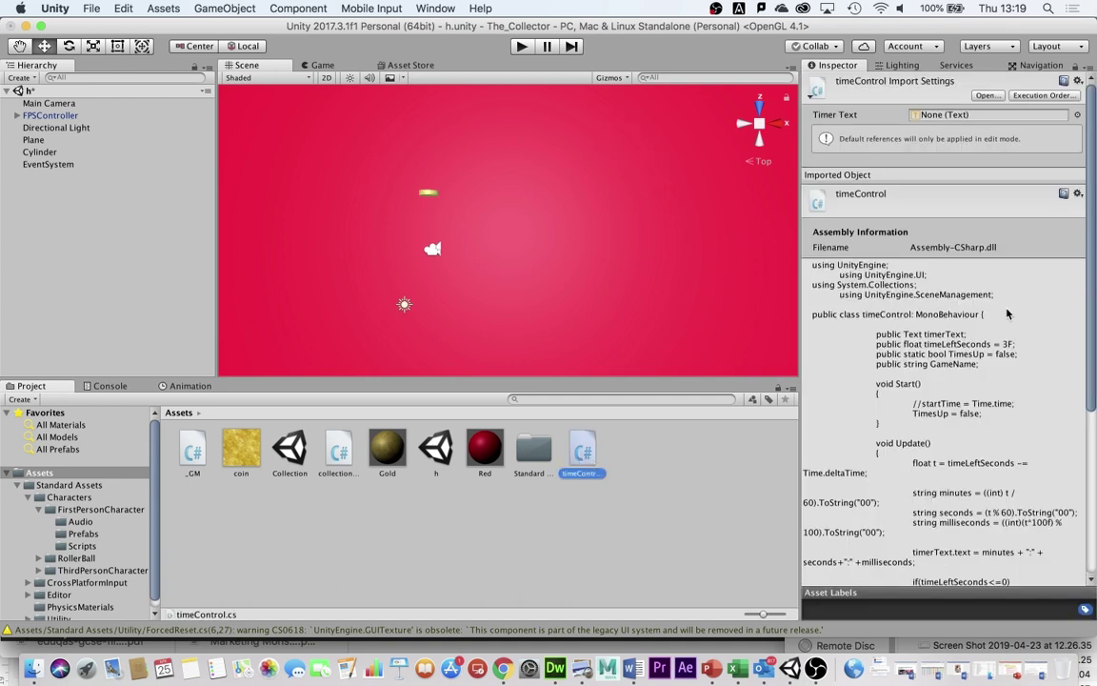
pyautogui.scroll(-6, 1093, 293)
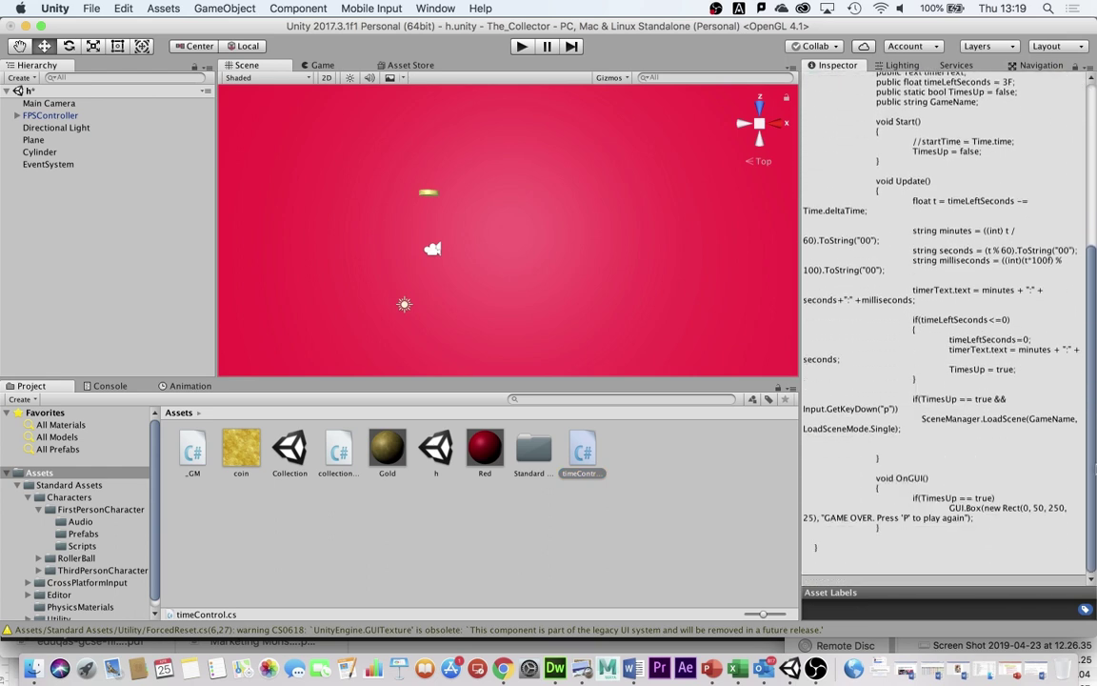
pyautogui.scroll(6, 1096, 279)
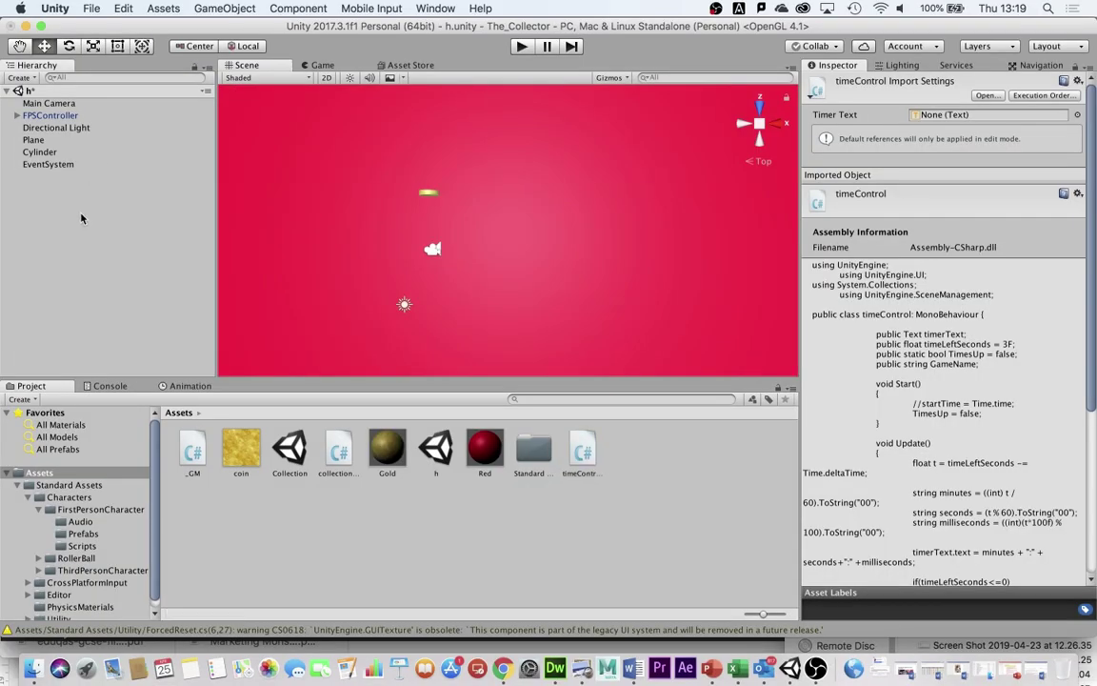
pyautogui.click(79, 181)
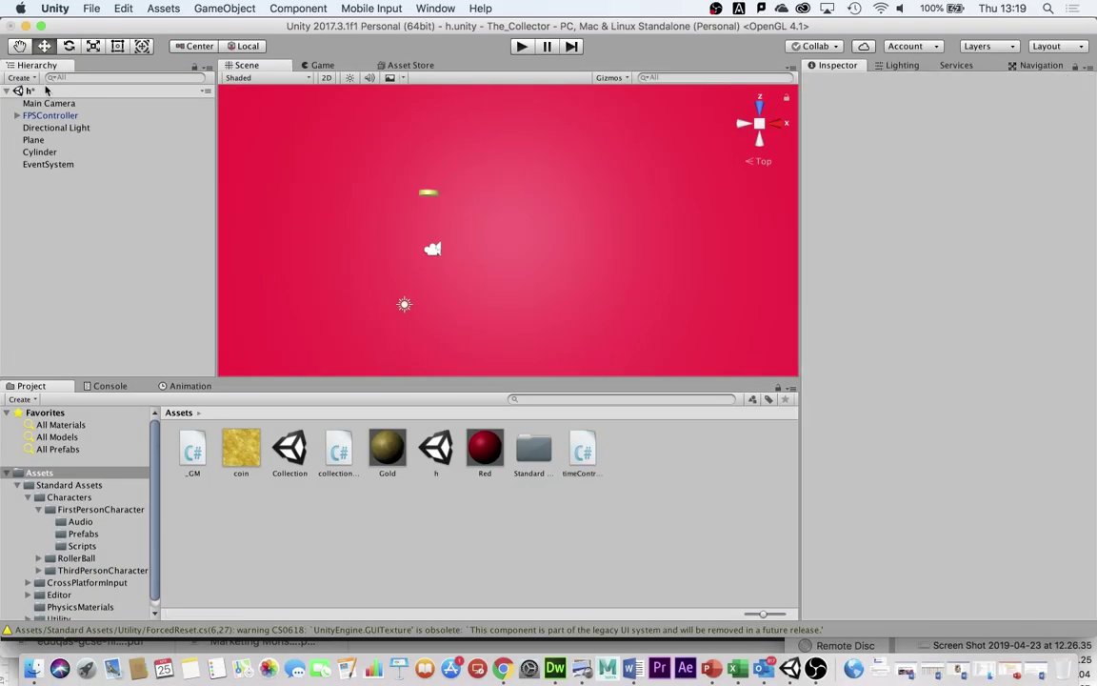
# Create a UI Canvas in the Hierarchy and frame it in the 3D scene view
pyautogui.rightClick(63, 192)
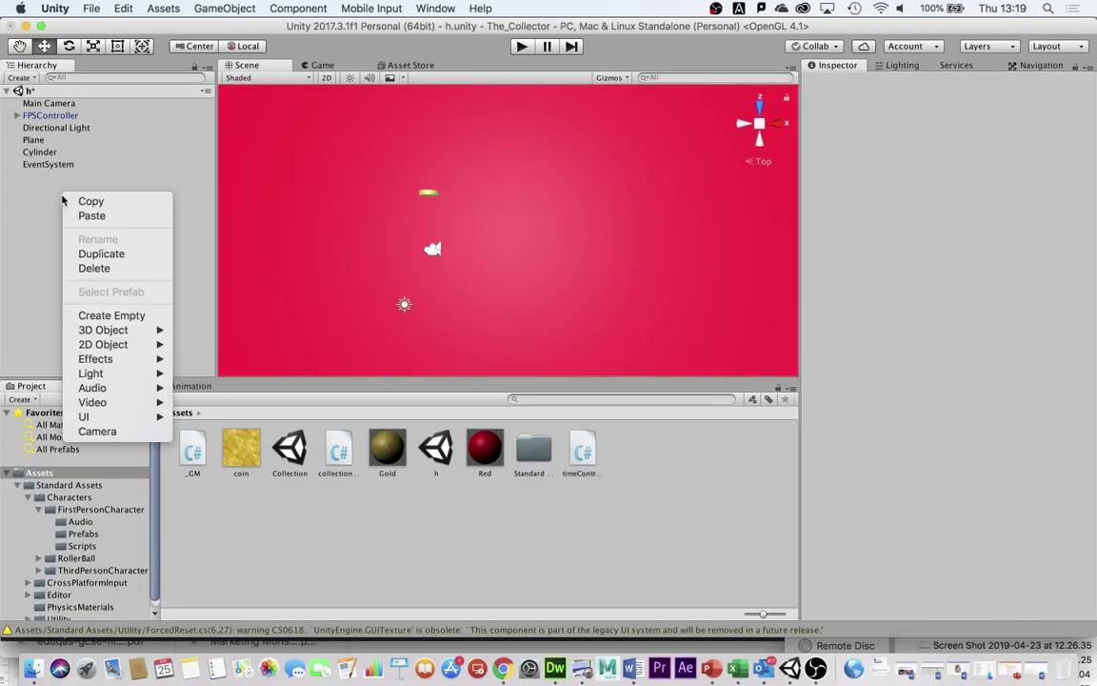
pyautogui.moveTo(84, 418)
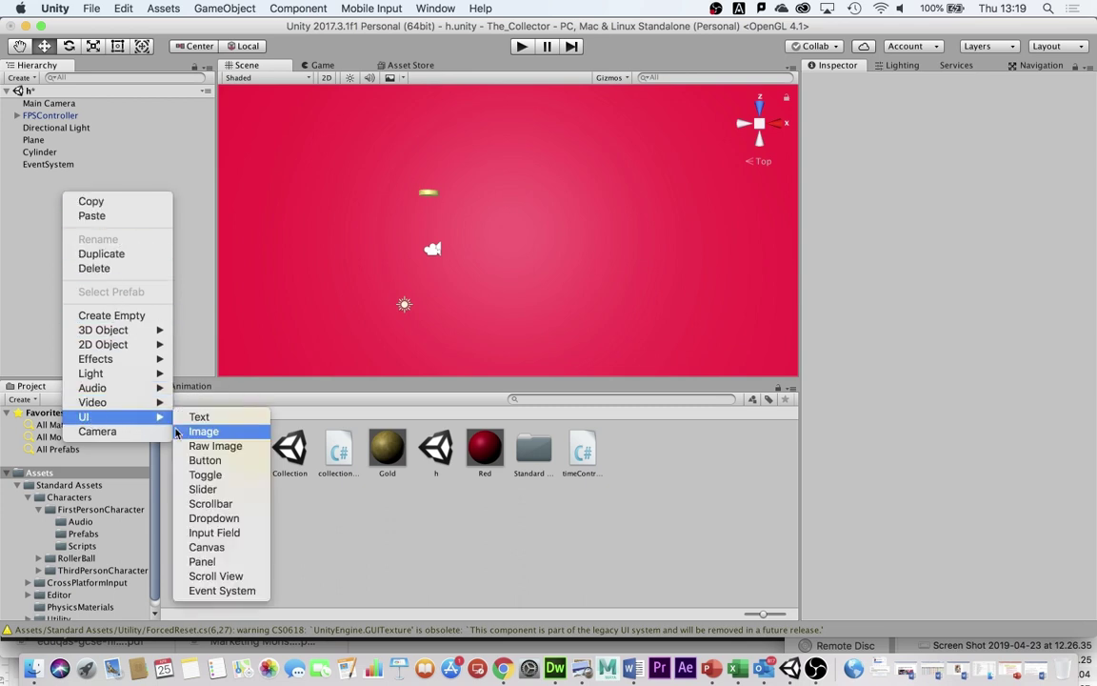
pyautogui.click(217, 548)
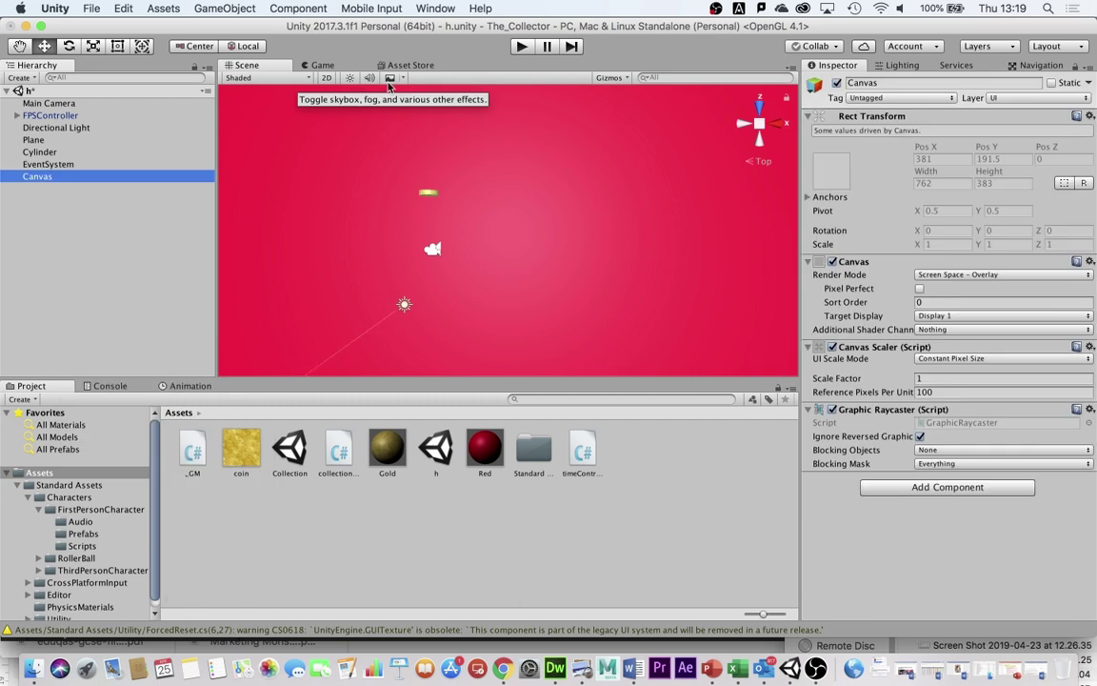
pyautogui.click(326, 78)
pyautogui.scroll(-10, 444, 163)
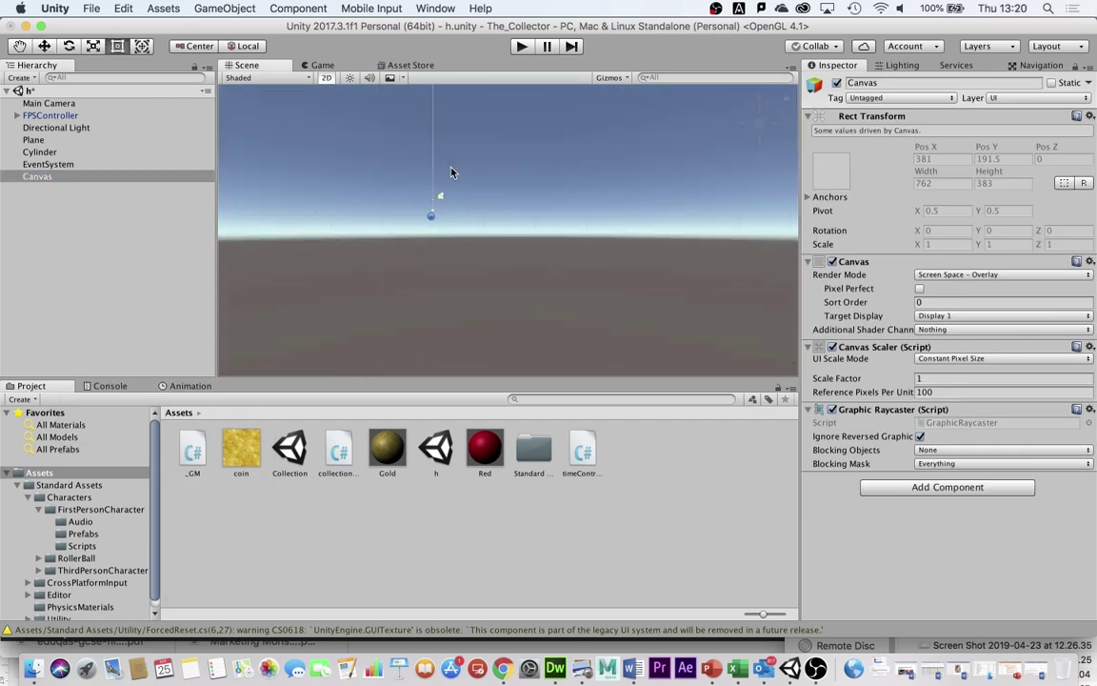
pyautogui.press('f')
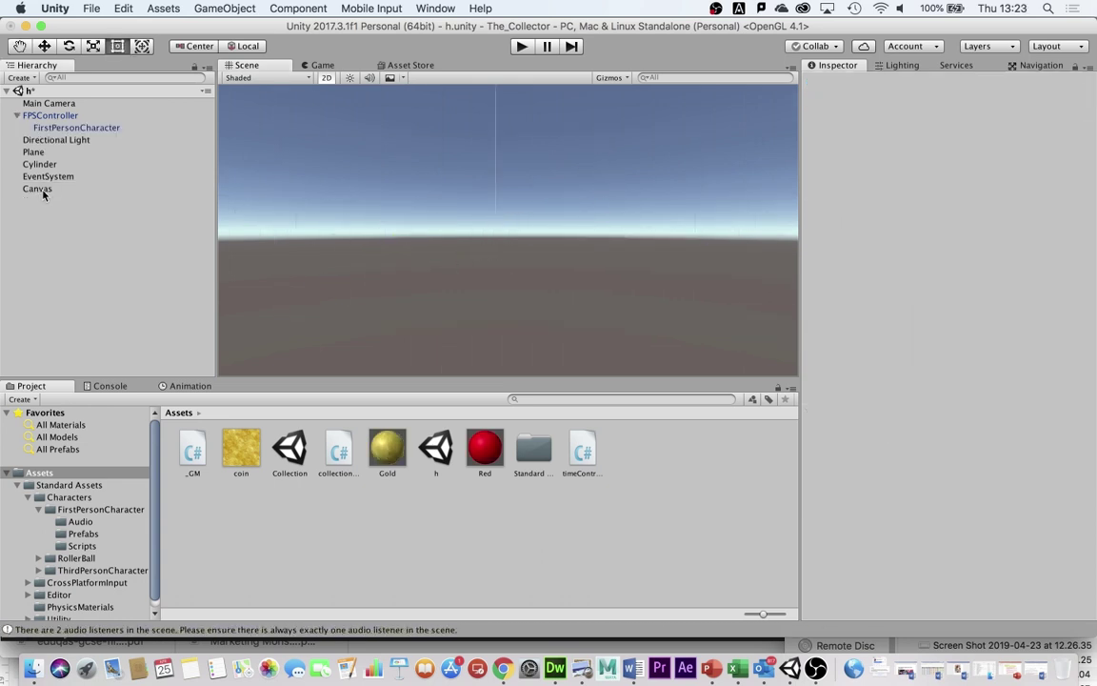
# Set the Canvas Render Mode to Screen Space – Camera with the FirstPersonCharacter camera
pyautogui.click(38, 188)
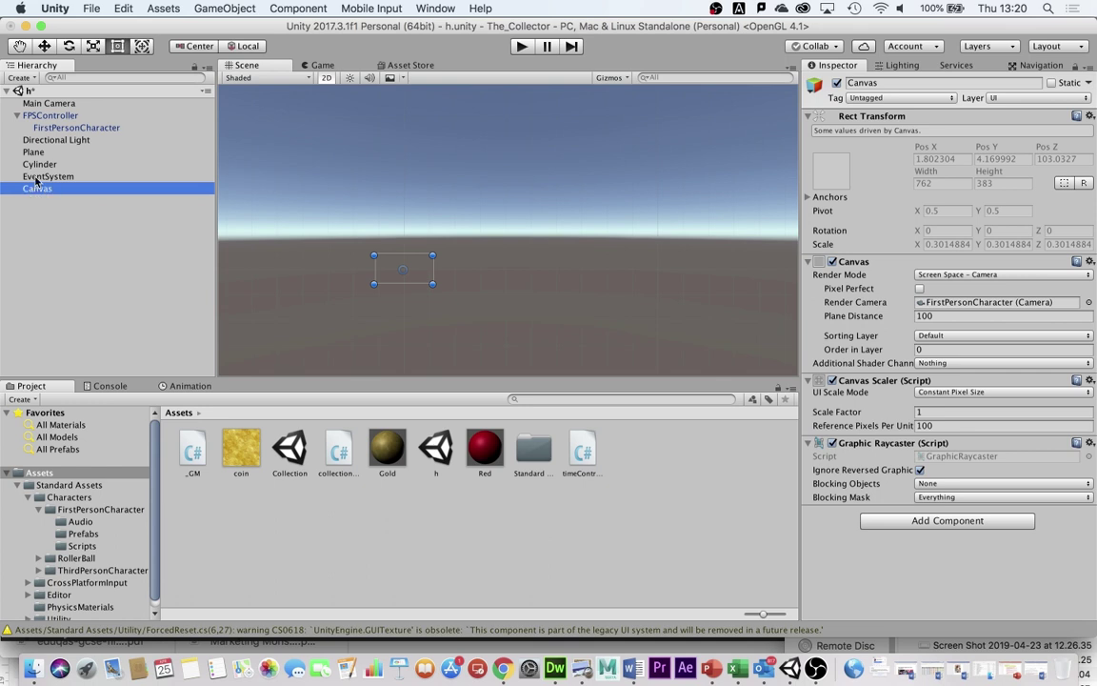
pyautogui.press('Up')
pyautogui.press('Up')
pyautogui.press('Down')
pyautogui.press('Down')
# Add a UI Text element under the Canvas, then reselect the Canvas
pyautogui.rightClick(42, 191)
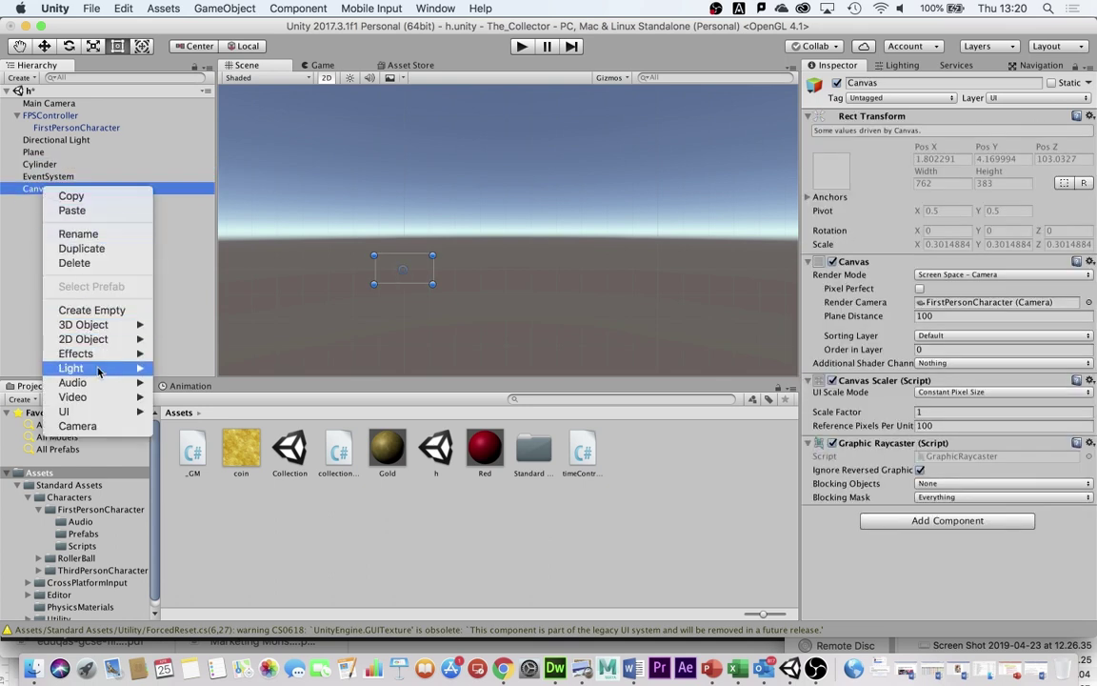
pyautogui.moveTo(95, 412)
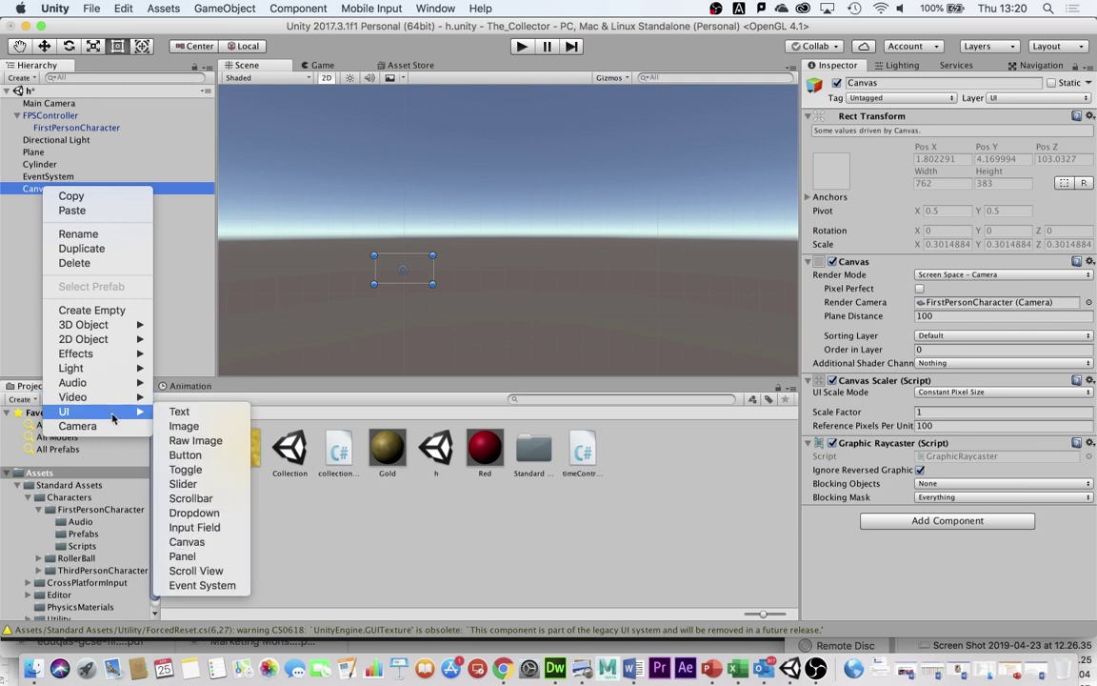
pyautogui.click(180, 413)
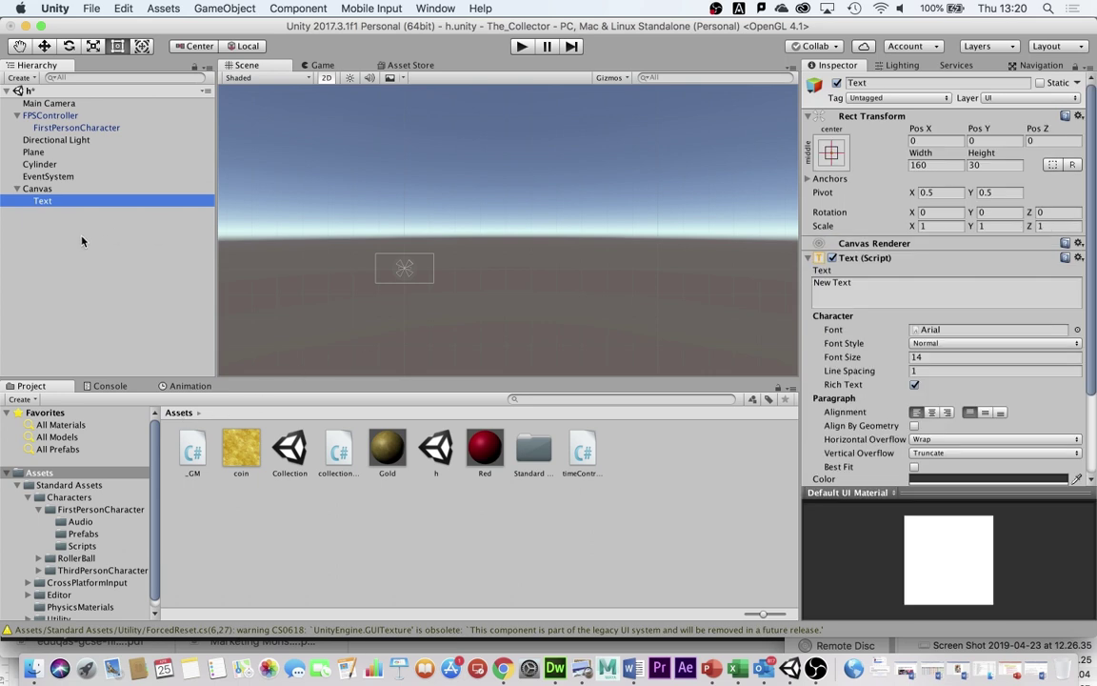
pyautogui.click(36, 187)
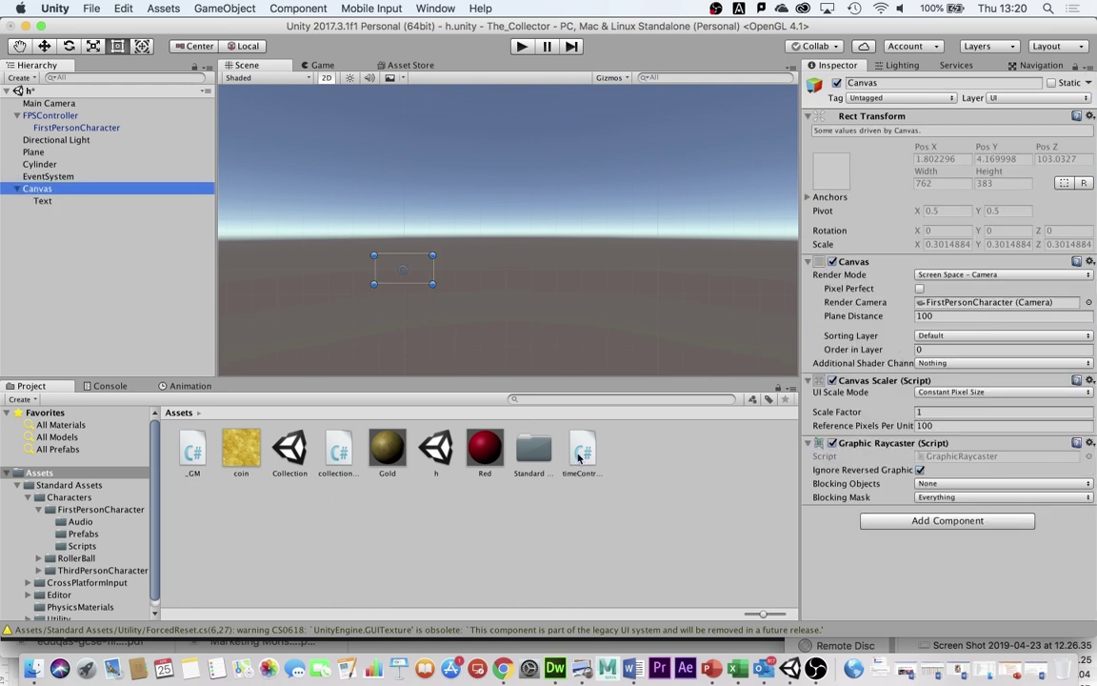
# Attach the timeControl script to the Canvas and frame the whole Canvas in view
pyautogui.moveTo(578, 458); pyautogui.dragTo(864, 560)
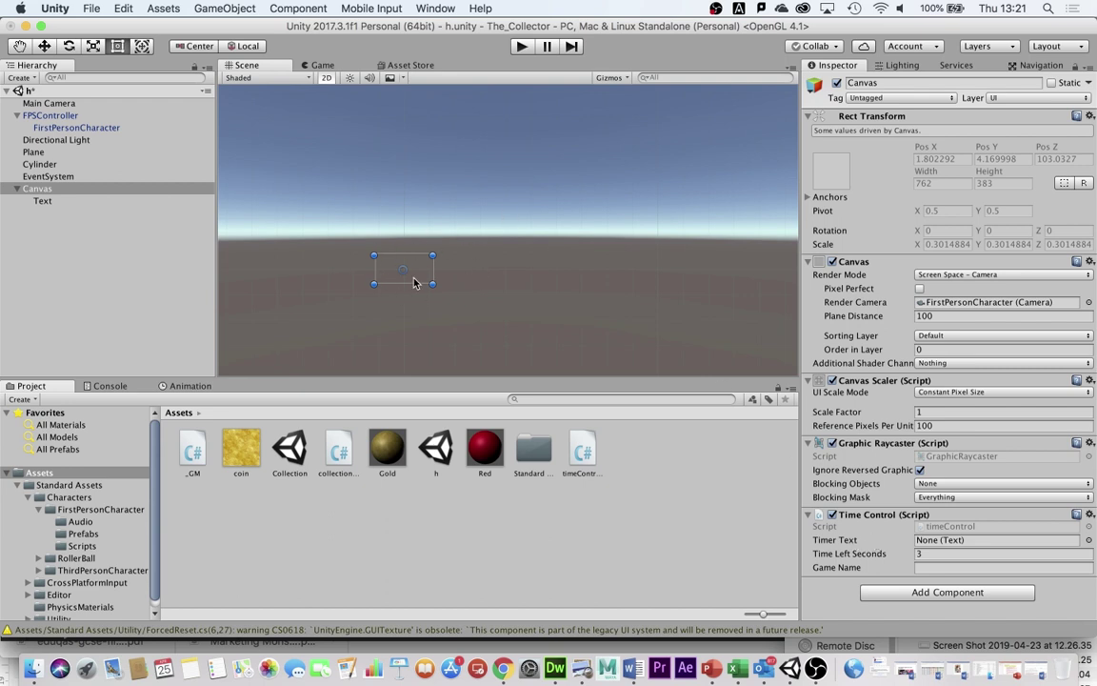
pyautogui.scroll(5, 414, 281)
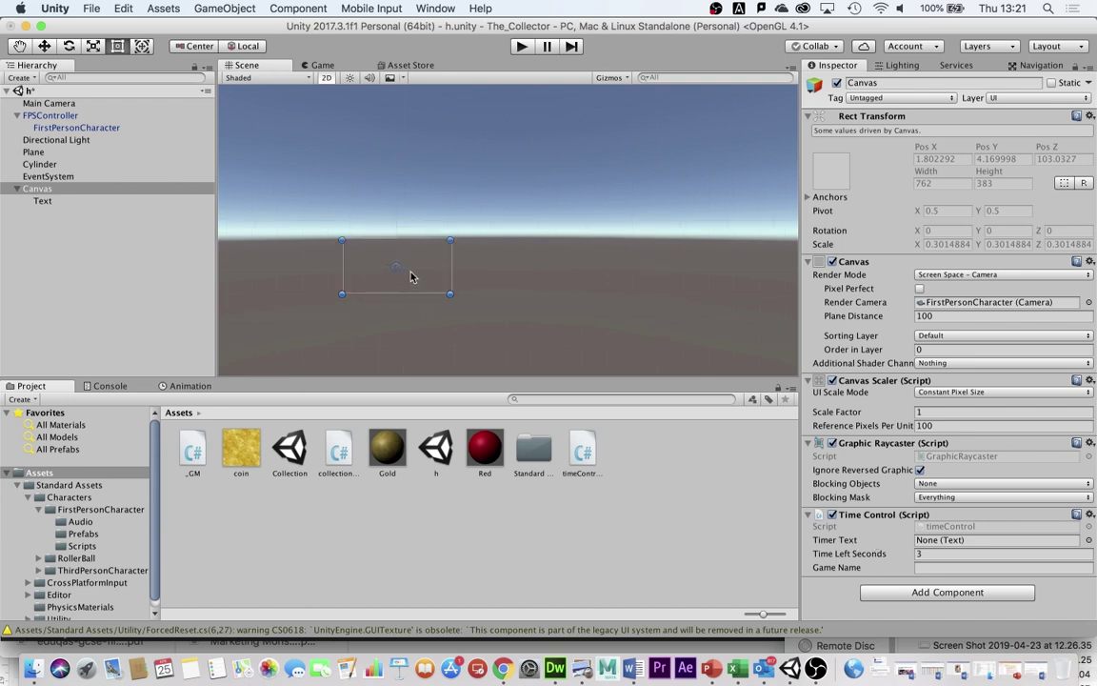
pyautogui.scroll(6, 415, 276)
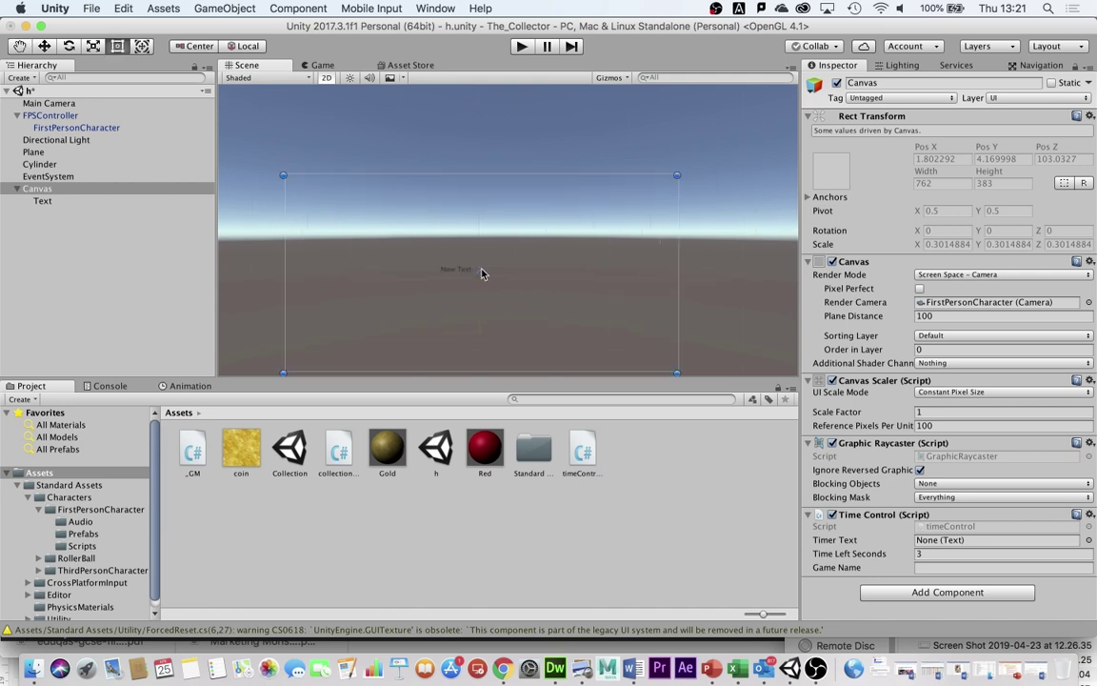
pyautogui.moveTo(515, 269); pyautogui.dragTo(529, 218, button='middle')
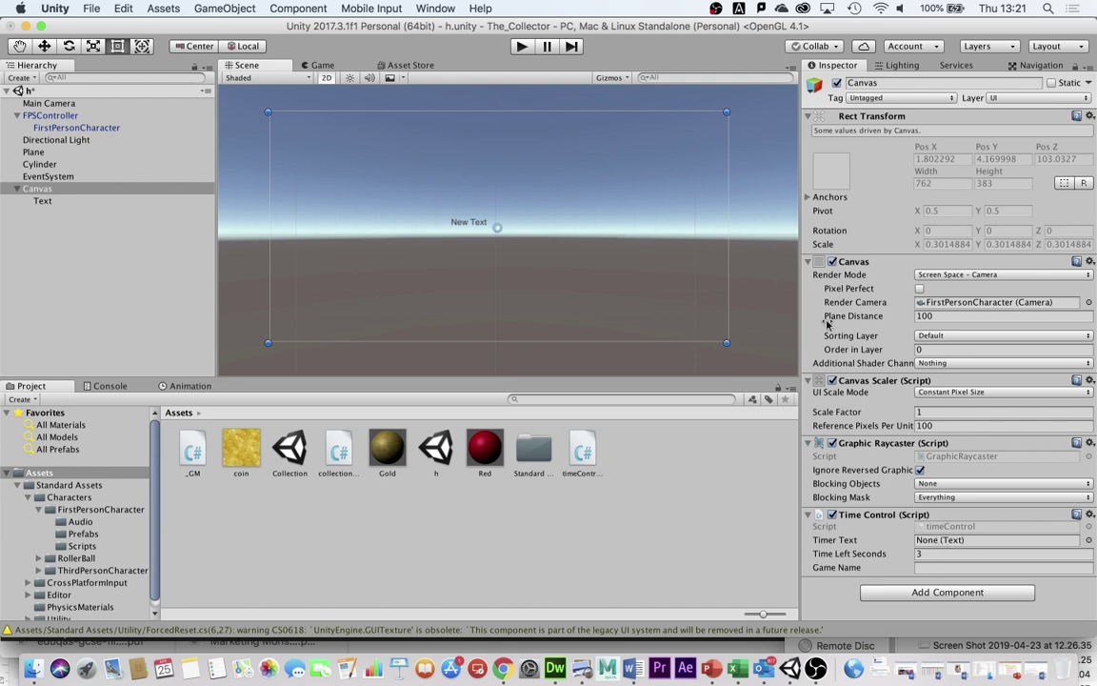
# Assign the Text object to the Time Control's Timer Text field
pyautogui.click(41, 201)
pyautogui.click(54, 190)
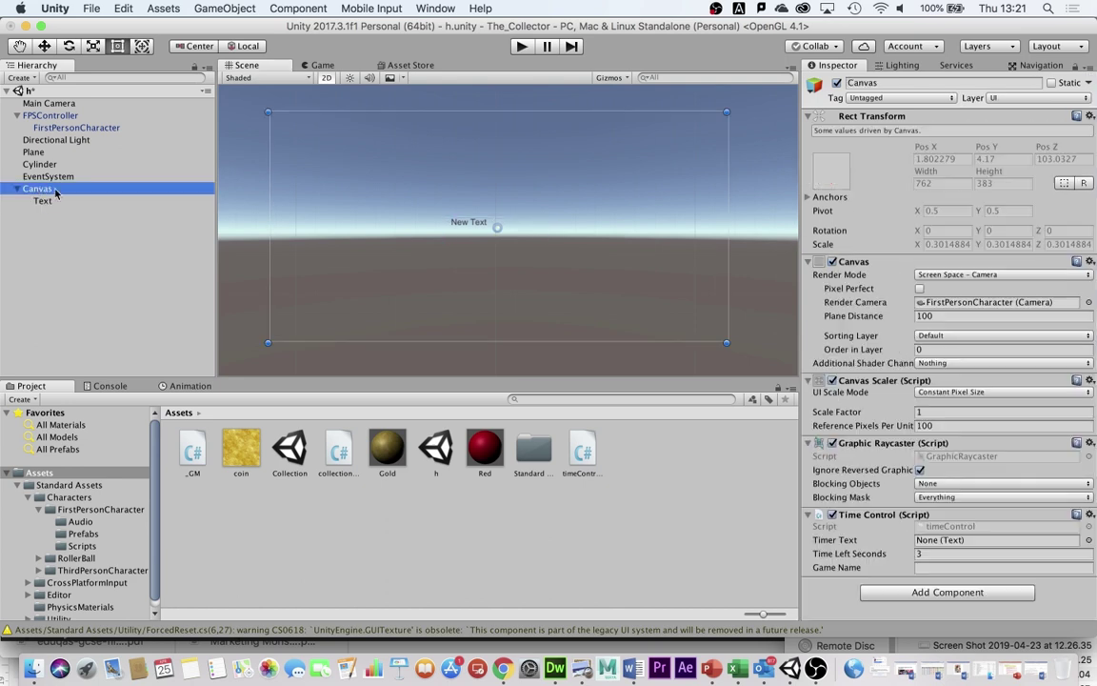
pyautogui.moveTo(42, 201); pyautogui.dragTo(955, 539)
pyautogui.click(522, 48)
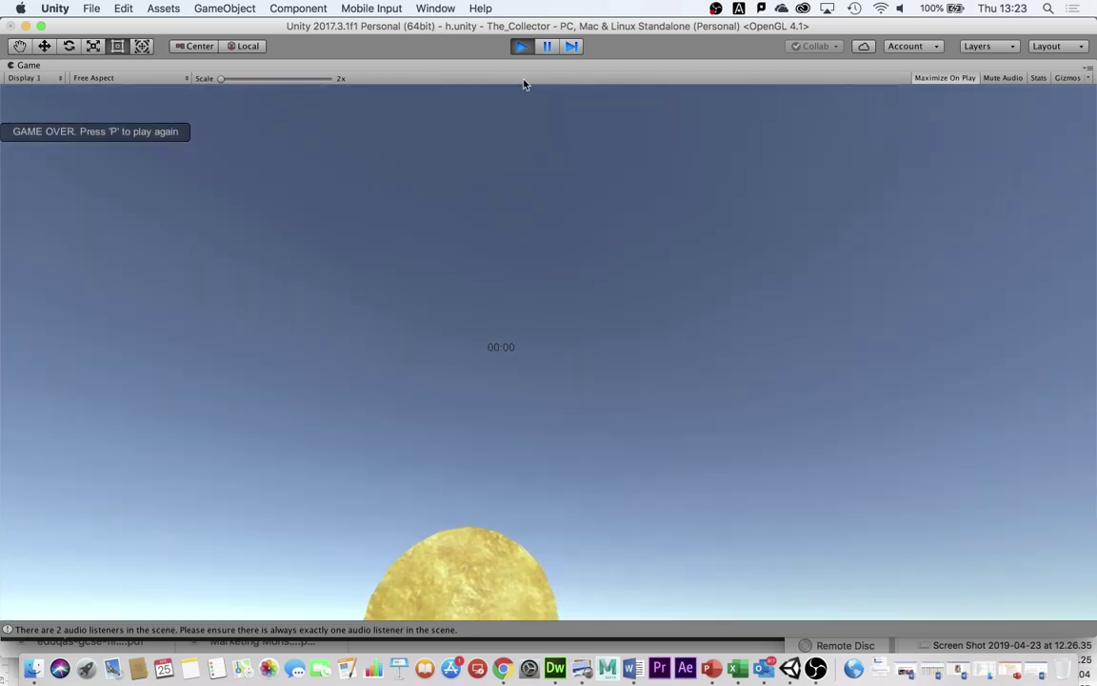
pyautogui.click(521, 47)
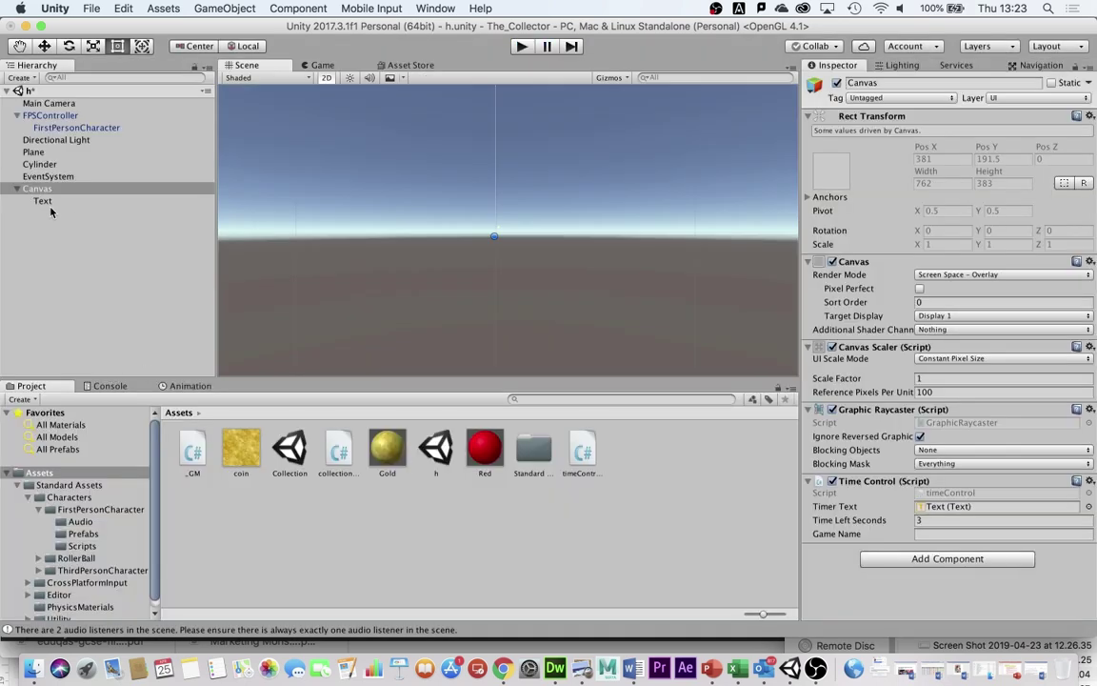
pyautogui.click(41, 201)
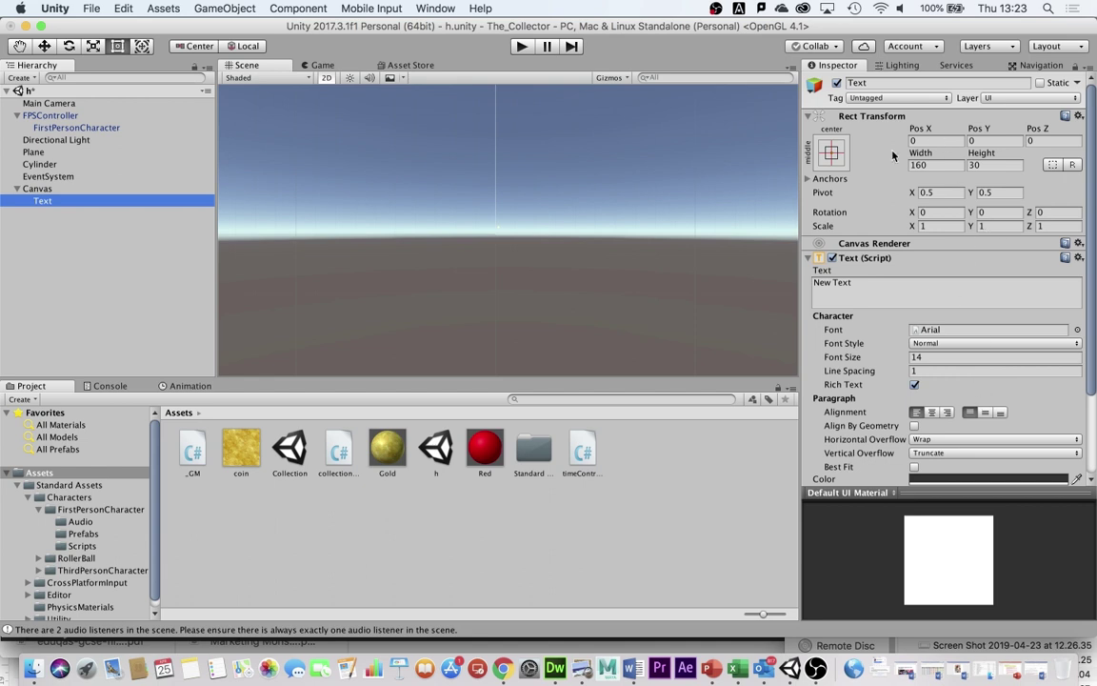
pyautogui.moveTo(1093, 216); pyautogui.dragTo(1094, 286)
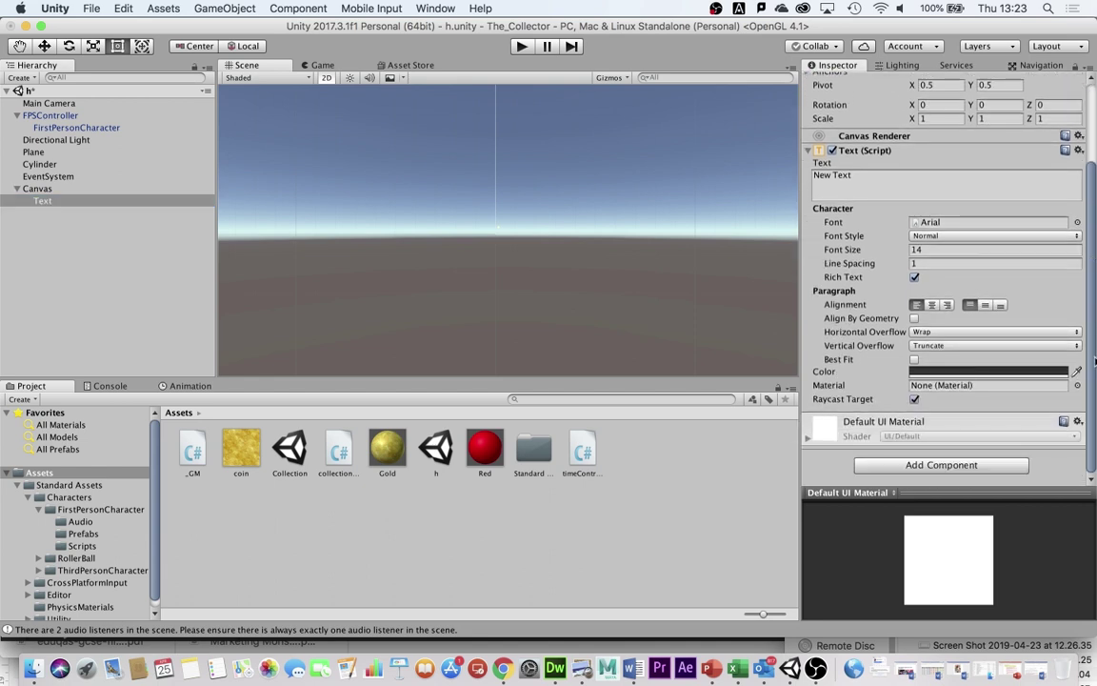
# Center-align the timer text, set its font size to 25, and test it in Play mode
pyautogui.click(932, 305)
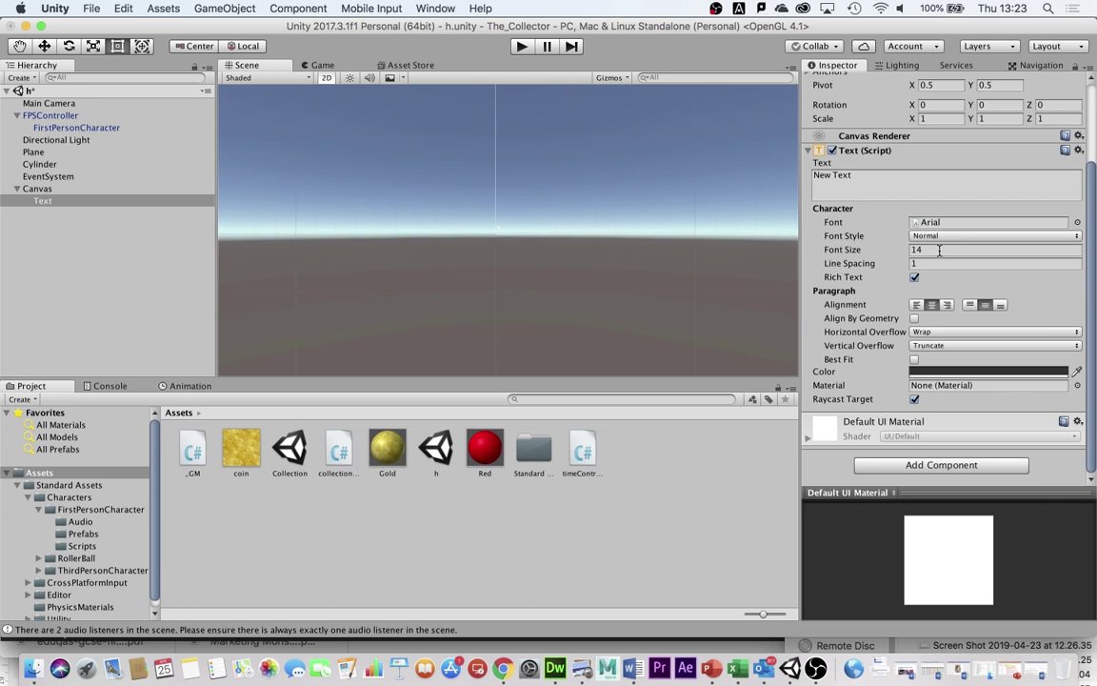
pyautogui.click(877, 250)
pyautogui.write('25')
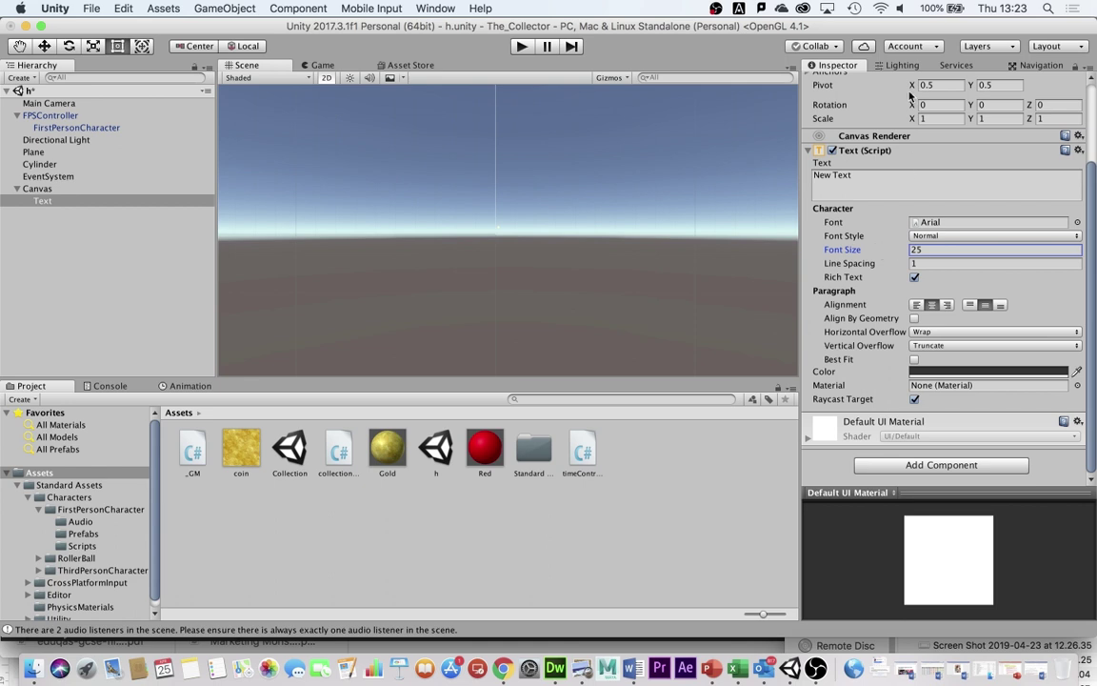
pyautogui.click(521, 47)
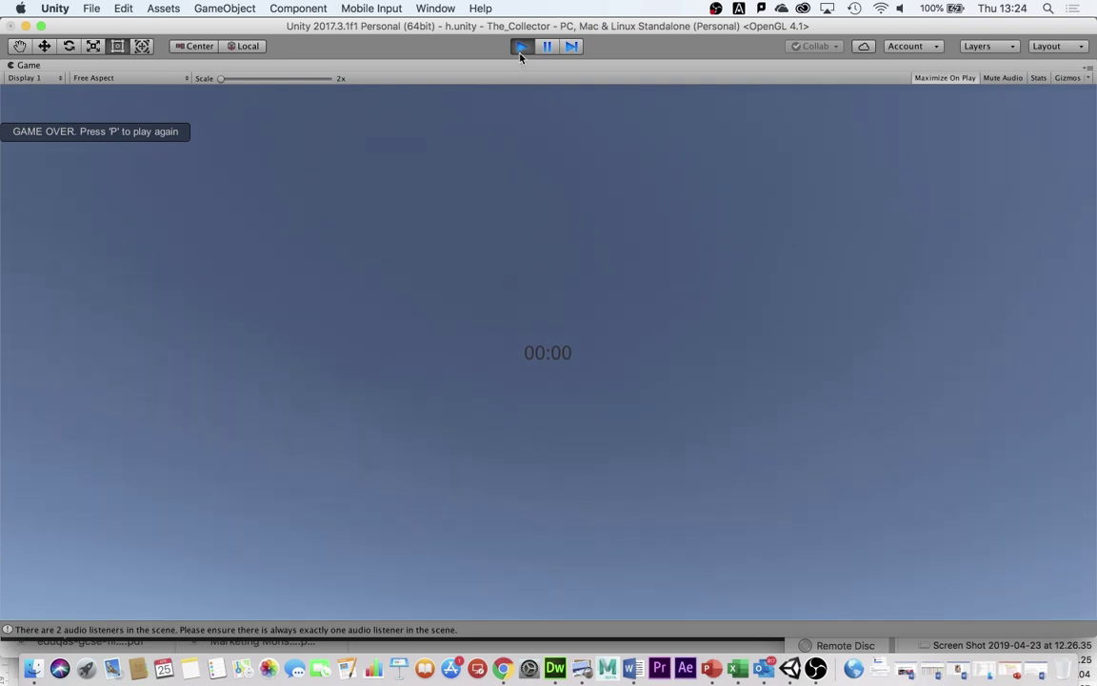
pyautogui.click(521, 47)
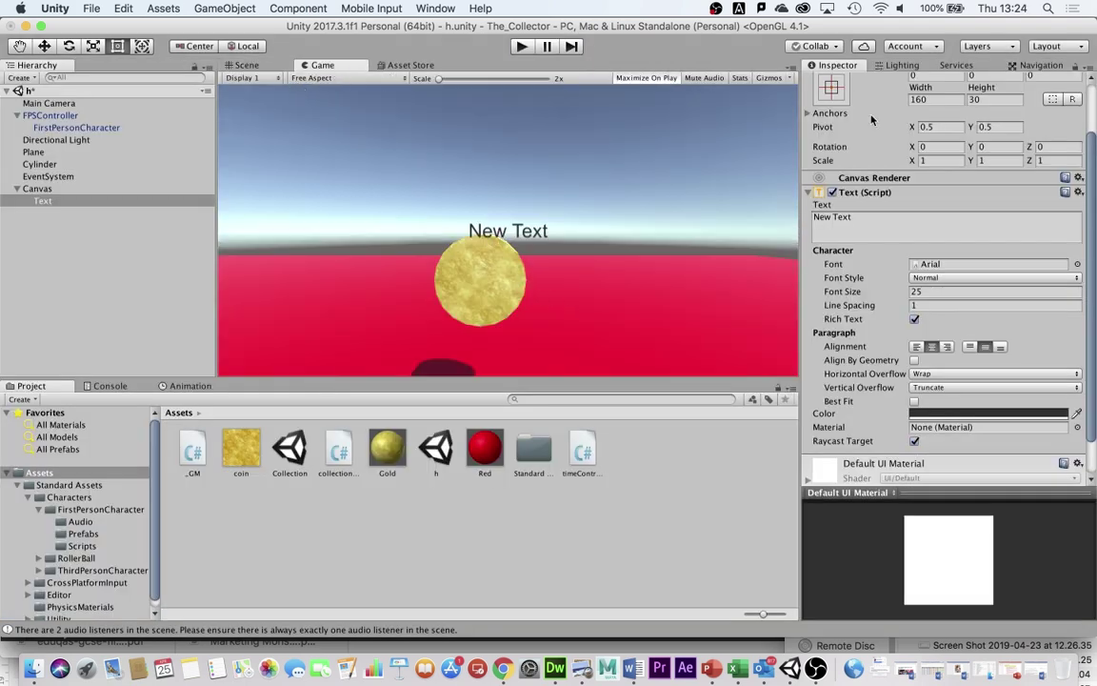
# Set the timer text's Pos Y to 150 and check its position in a test run
pyautogui.scroll(3, 980, 159)
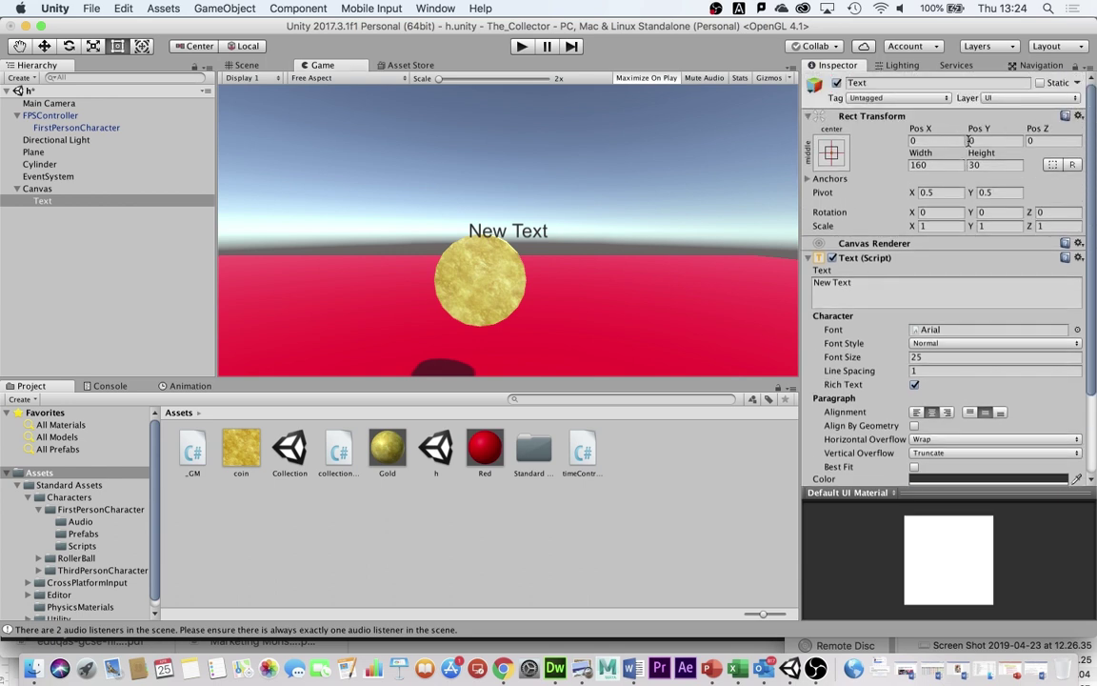
pyautogui.click(981, 140)
pyautogui.write('50')
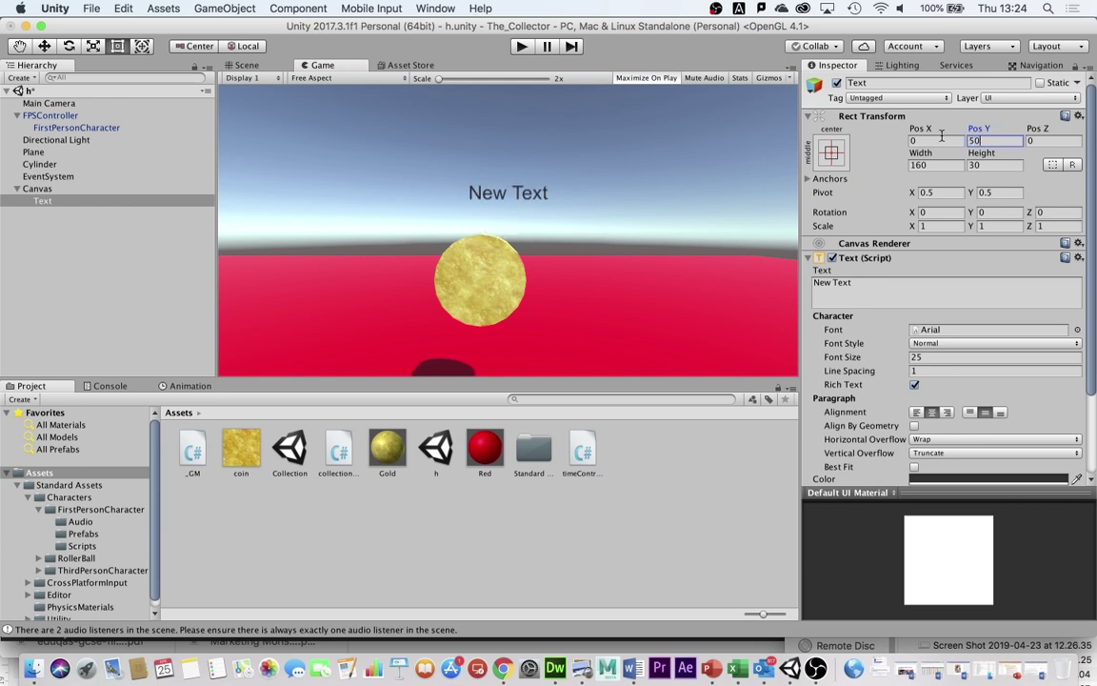
pyautogui.press('BackSpace')
pyautogui.press('BackSpace')
pyautogui.write('1')
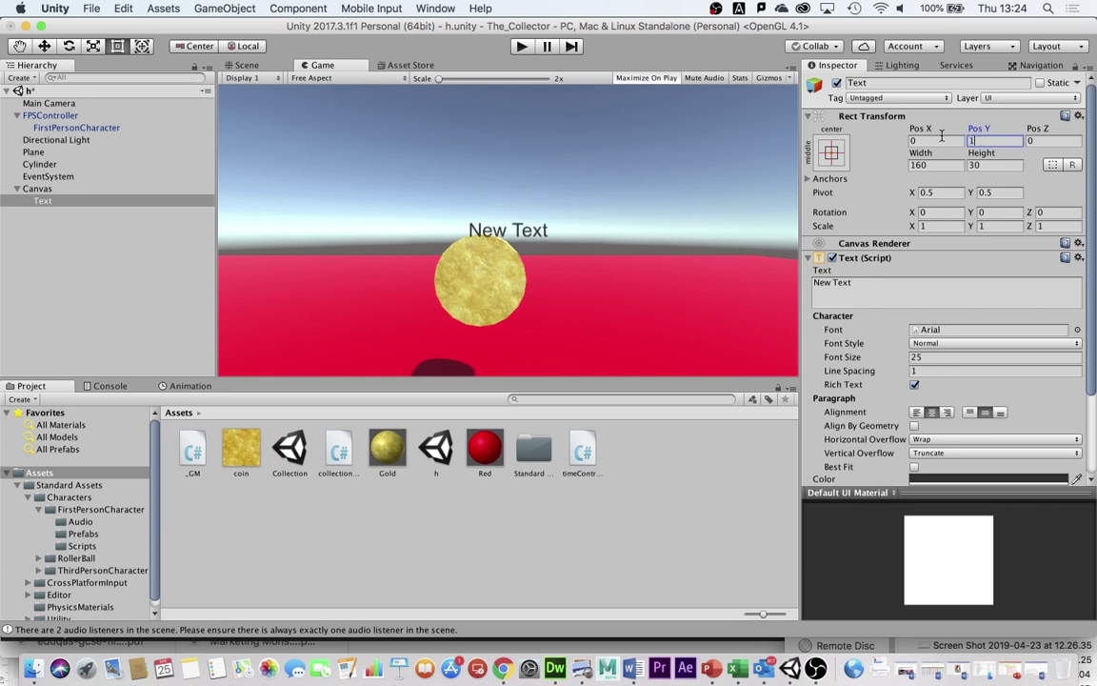
pyautogui.write('50')
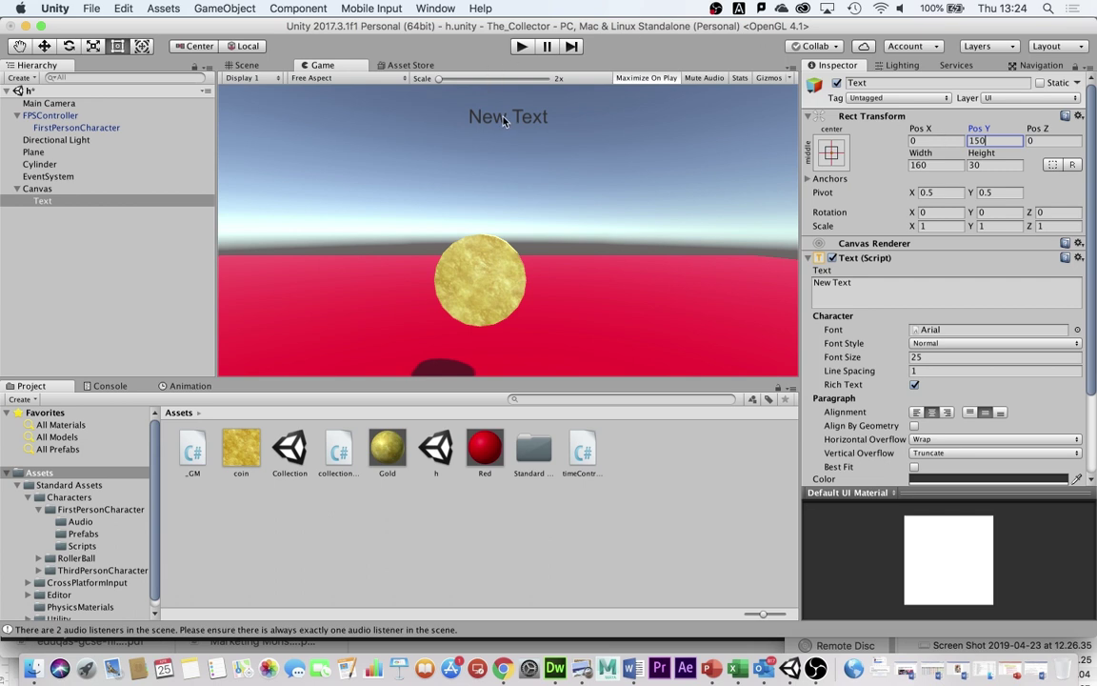
pyautogui.click(521, 48)
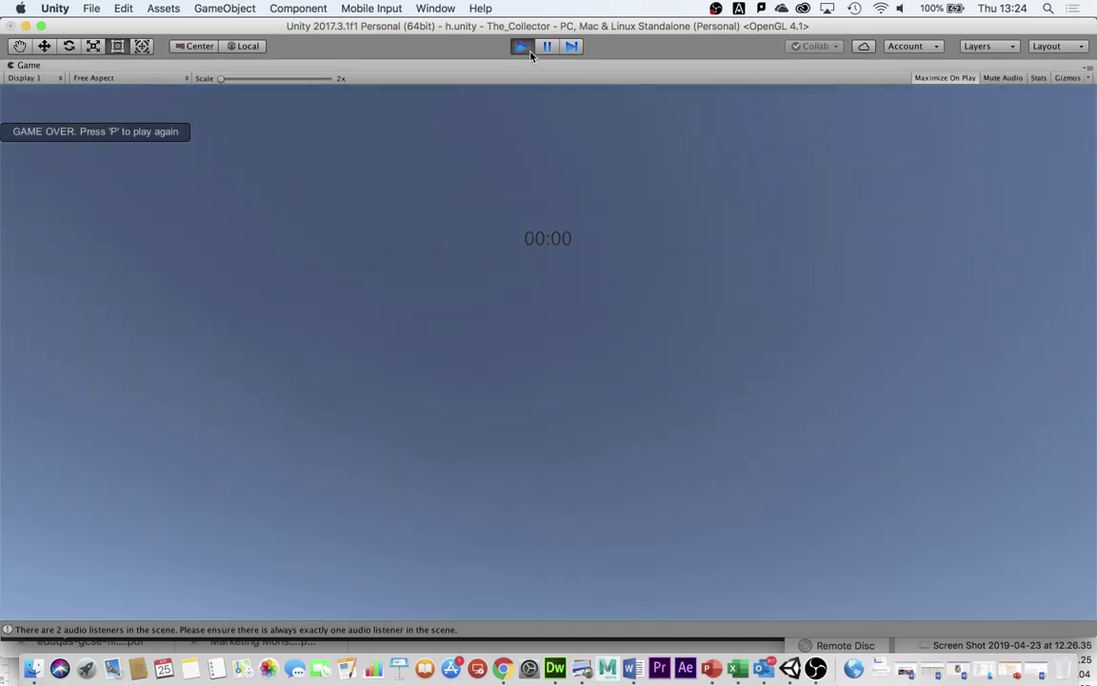
pyautogui.click(526, 49)
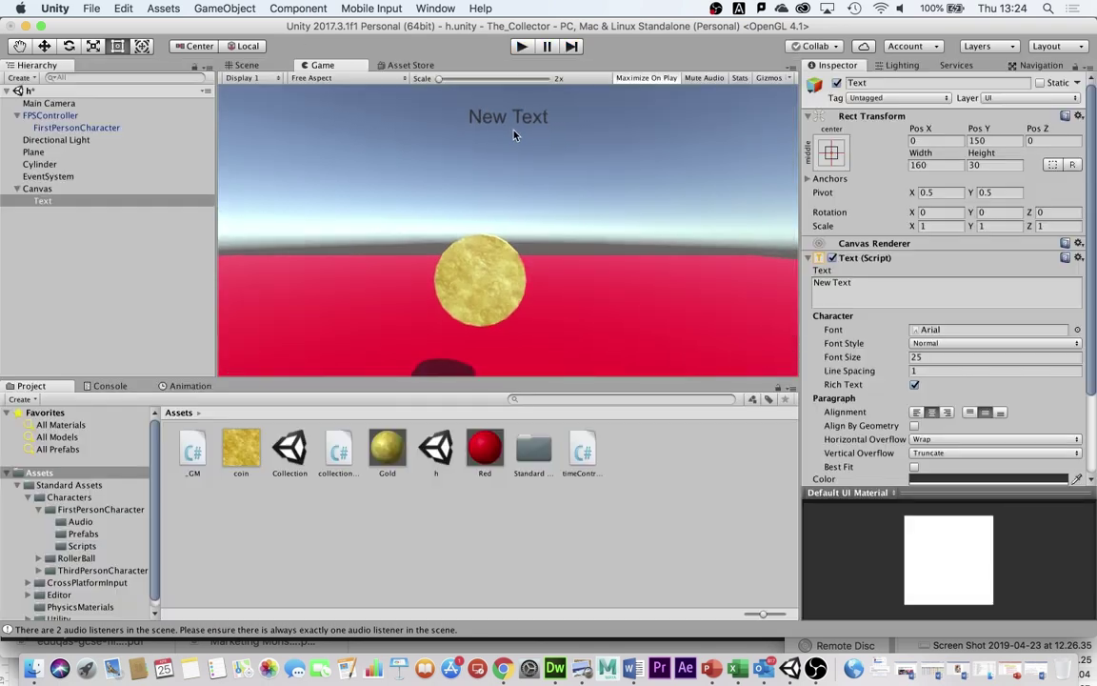
# Set the Canvas's Time Left Seconds to 30 and try the countdown in Play mode
pyautogui.click(37, 189)
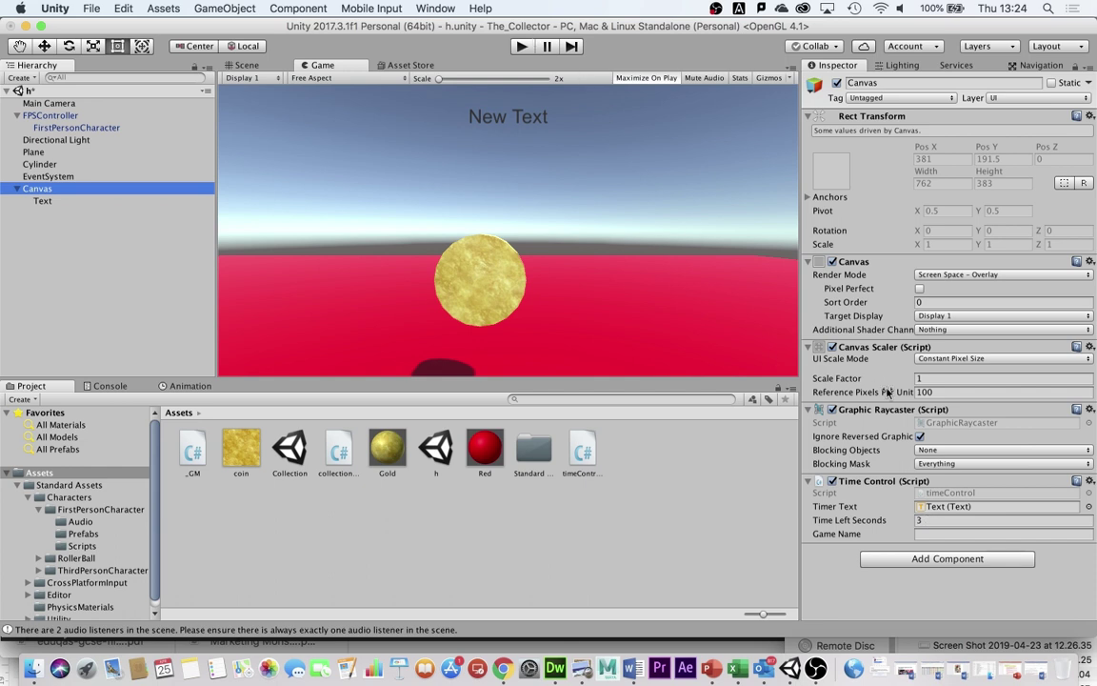
pyautogui.click(930, 521)
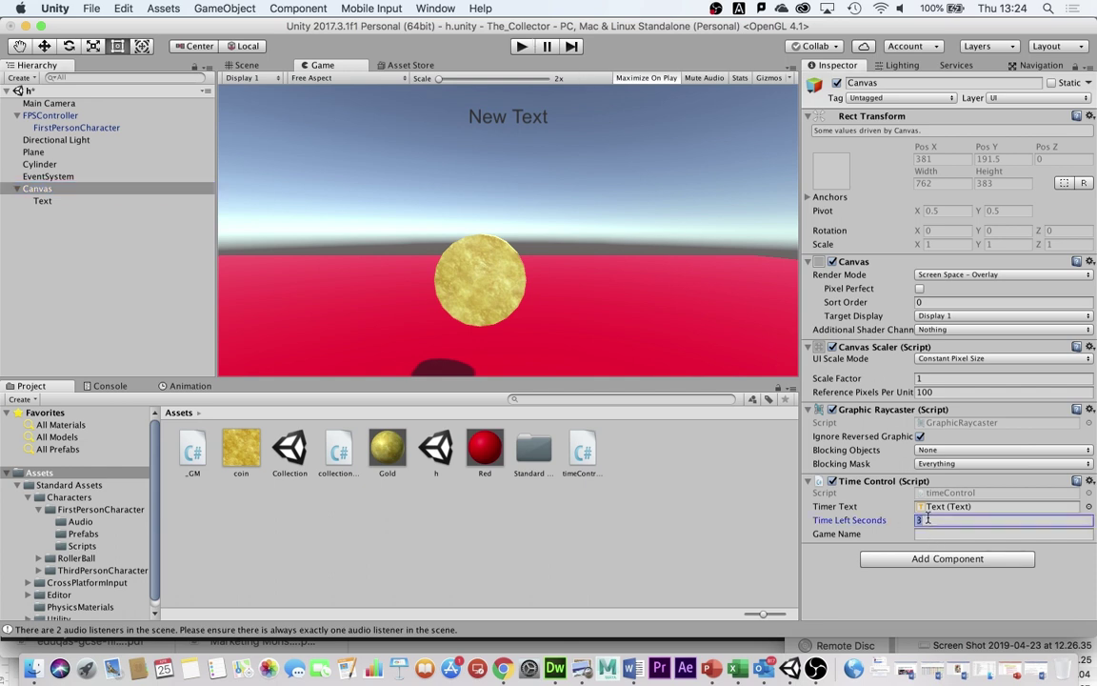
pyautogui.click(521, 46)
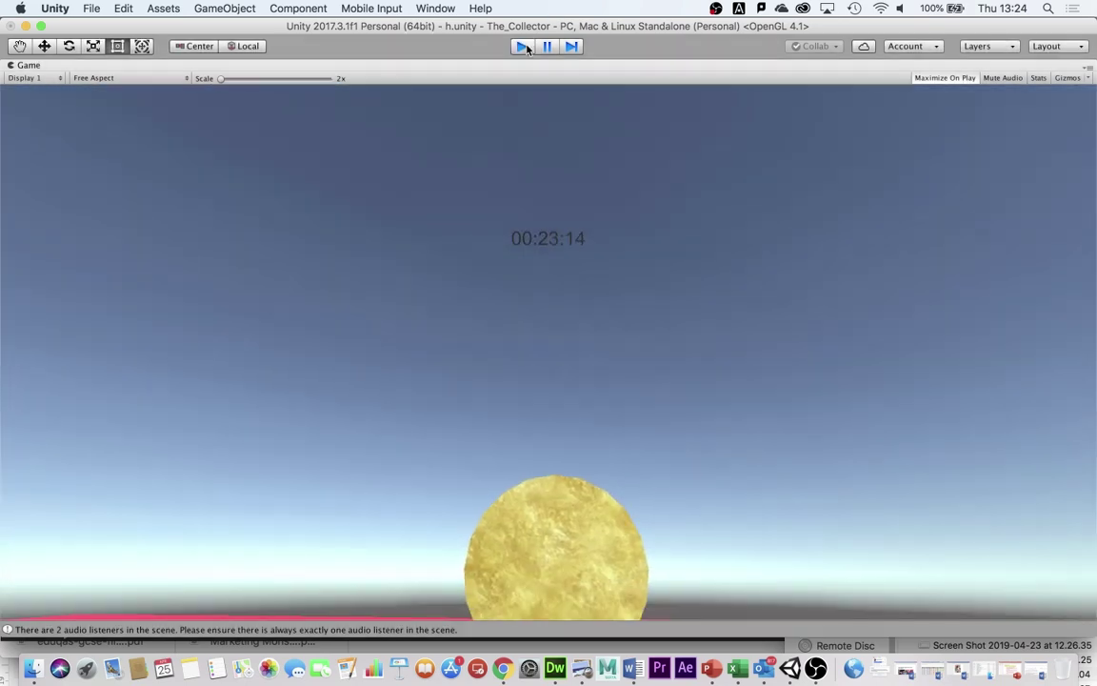
pyautogui.click(523, 46)
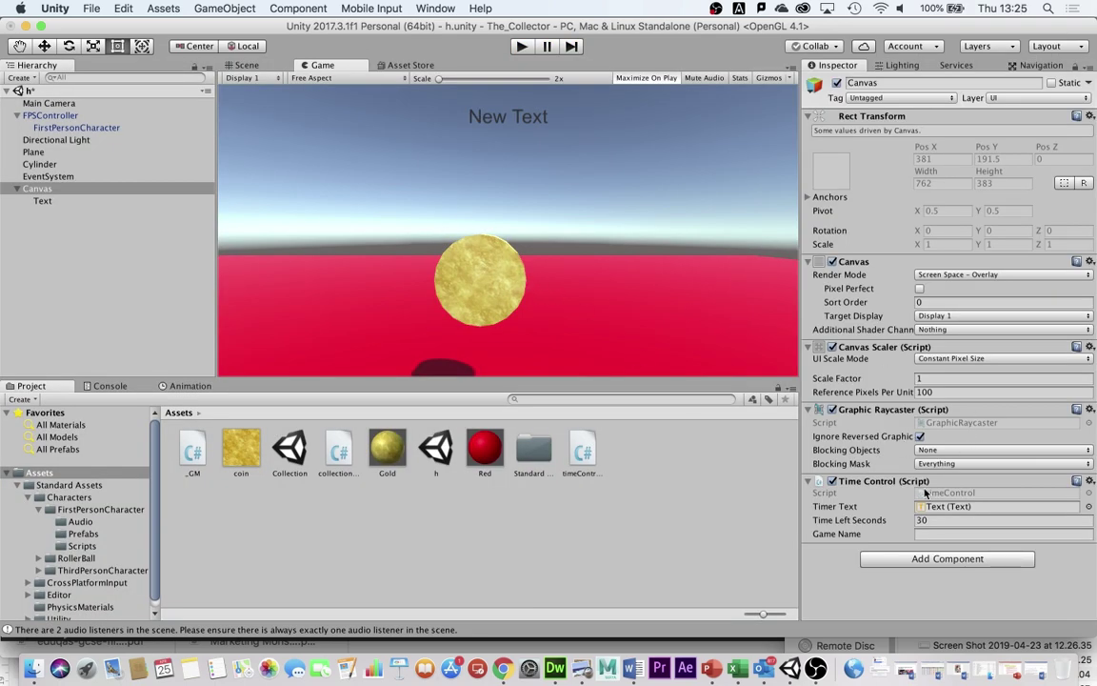
# Set Time Left Seconds to 3, run until GAME OVER, and press P to restart
pyautogui.click(872, 516)
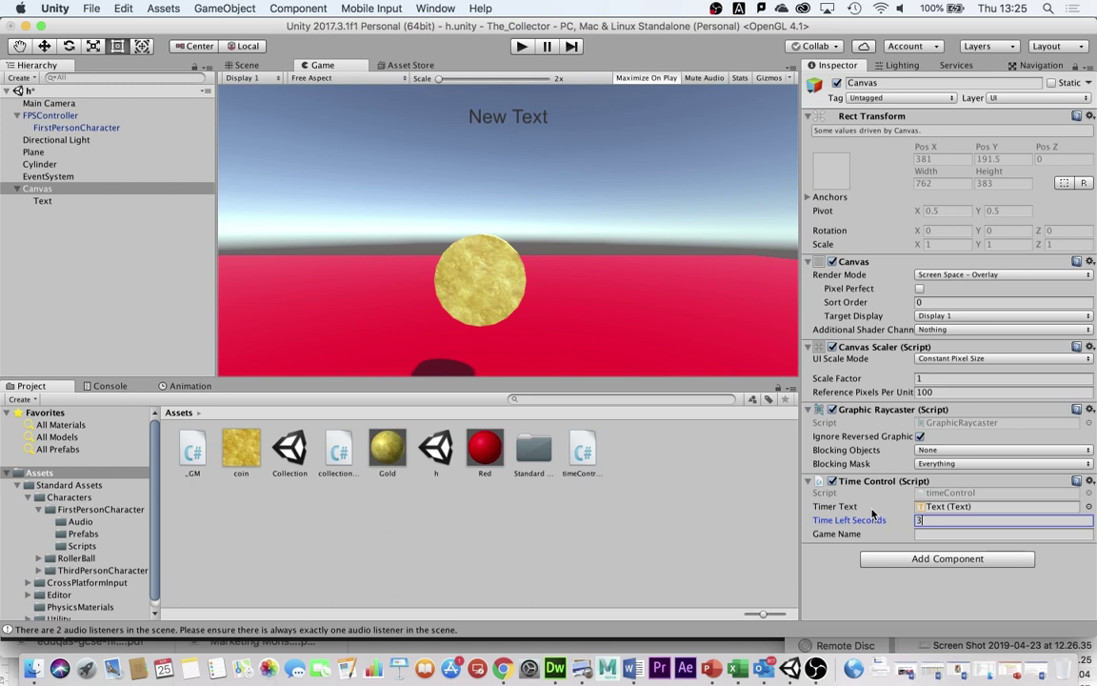
pyautogui.click(520, 49)
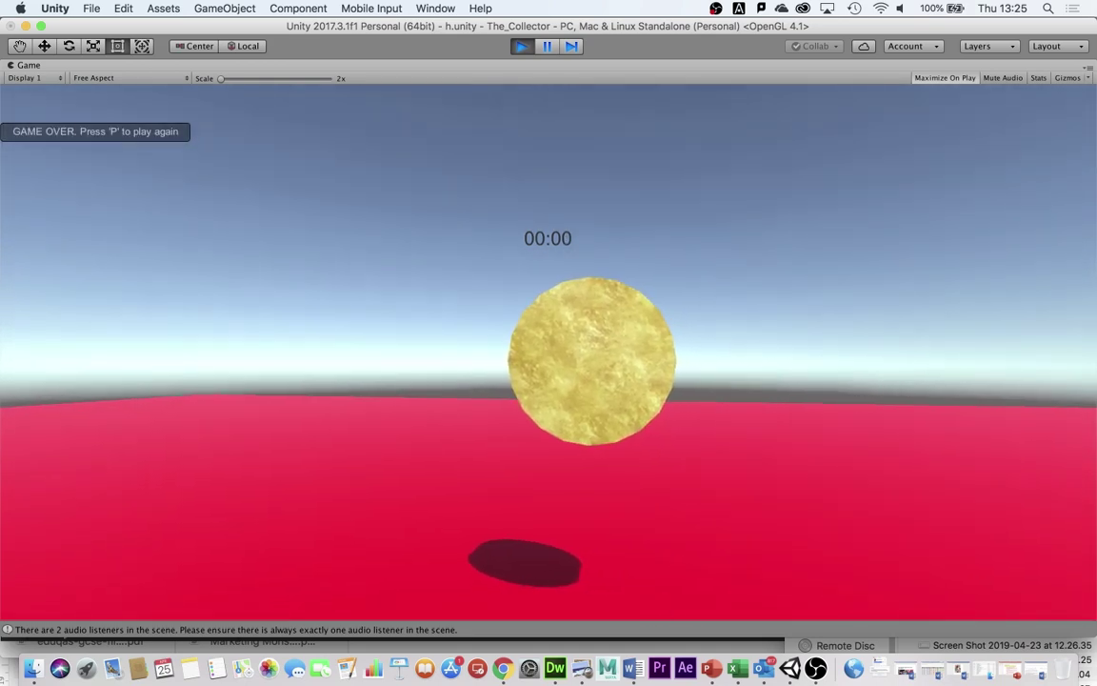
pyautogui.press('p')
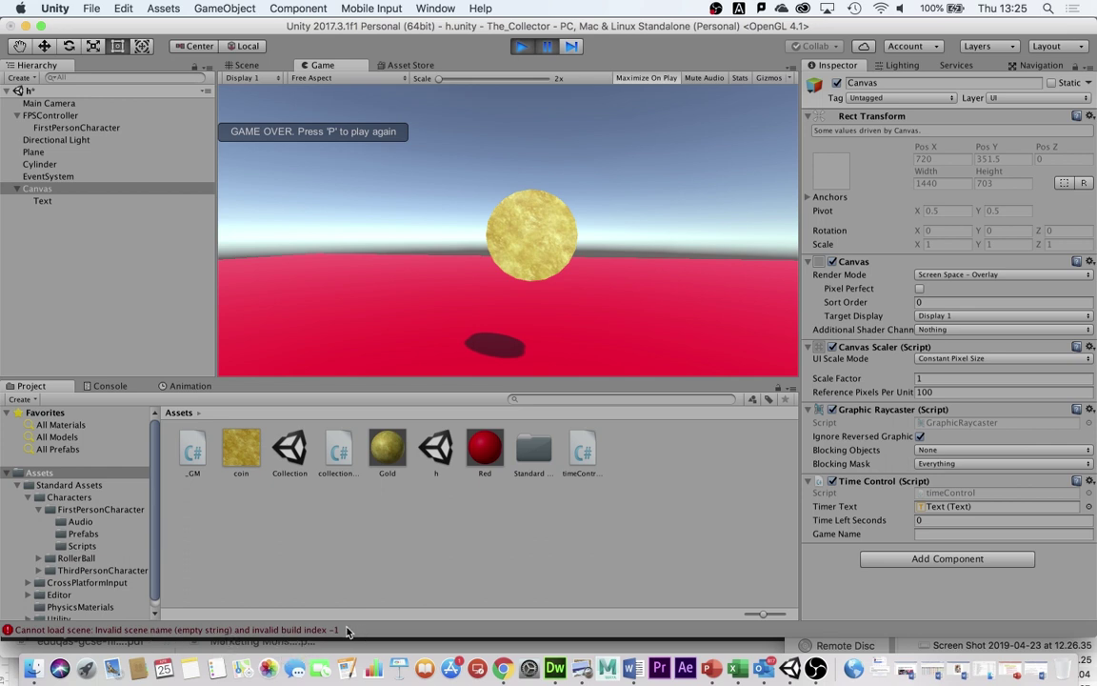
# Exit Play mode and set the Time Control's Game Name to 'h'
pyautogui.click(521, 46)
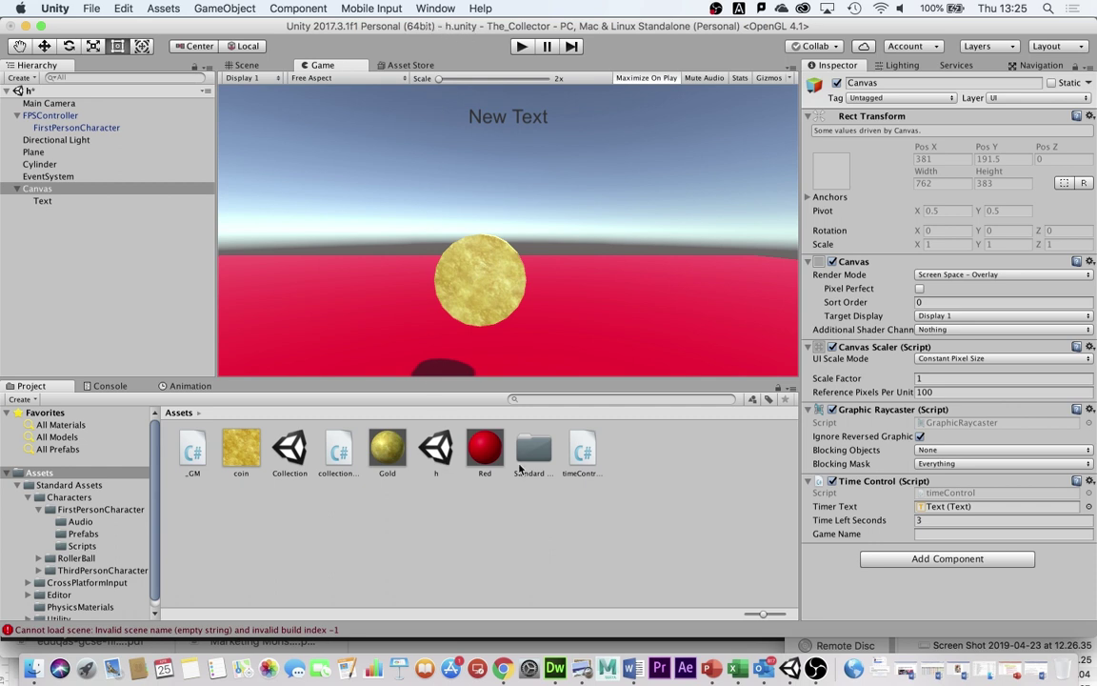
pyautogui.click(934, 534)
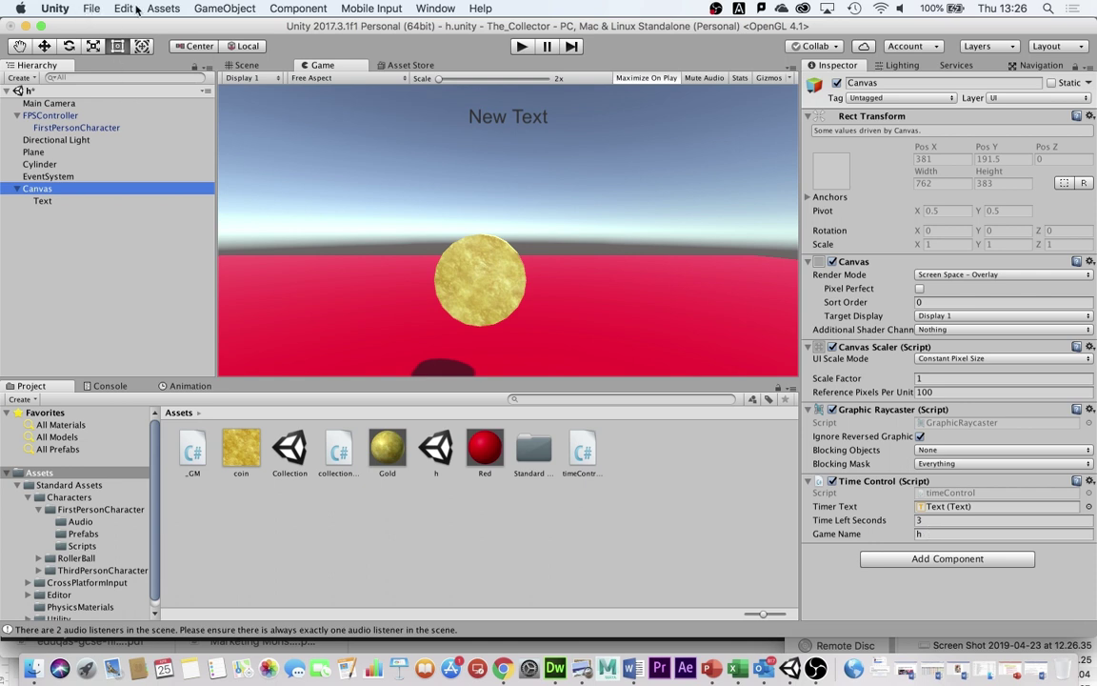
# Add scene 'h' to Scenes In Build via File > Build Settings, then close it
pyautogui.click(92, 11)
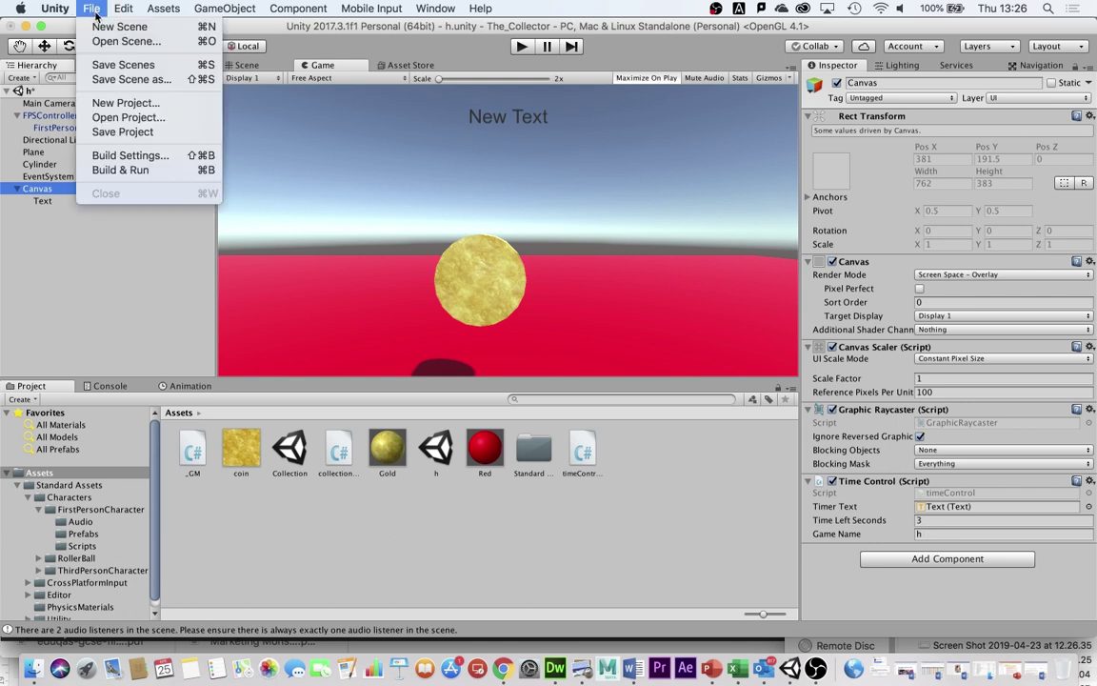
pyautogui.click(129, 154)
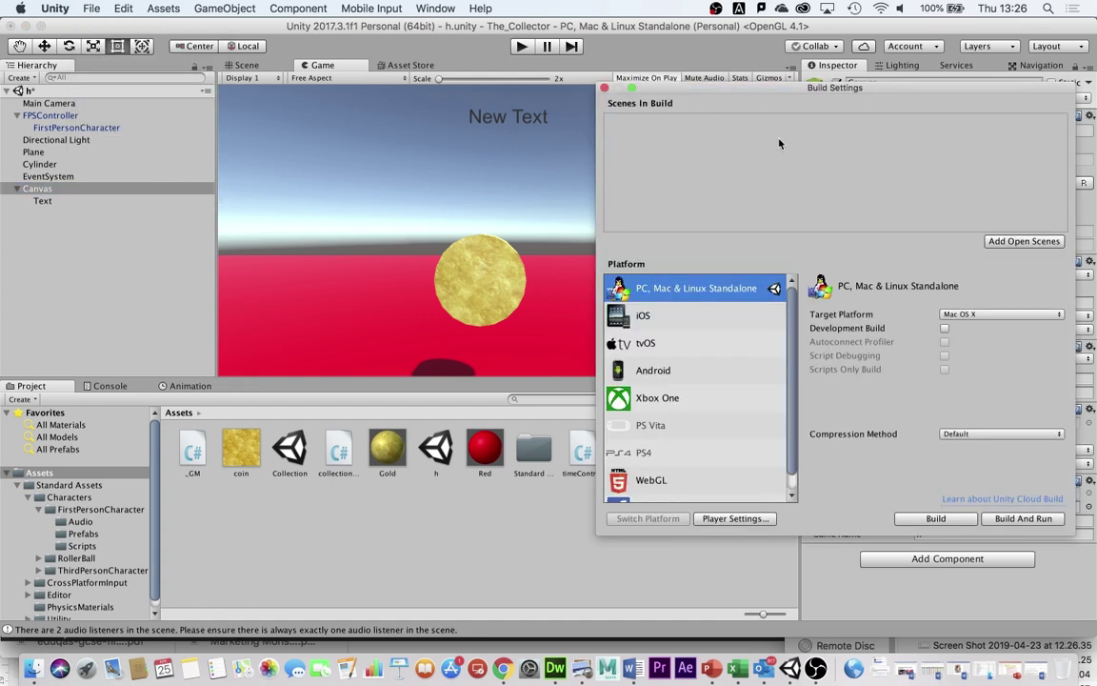
pyautogui.moveTo(431, 440); pyautogui.dragTo(710, 139)
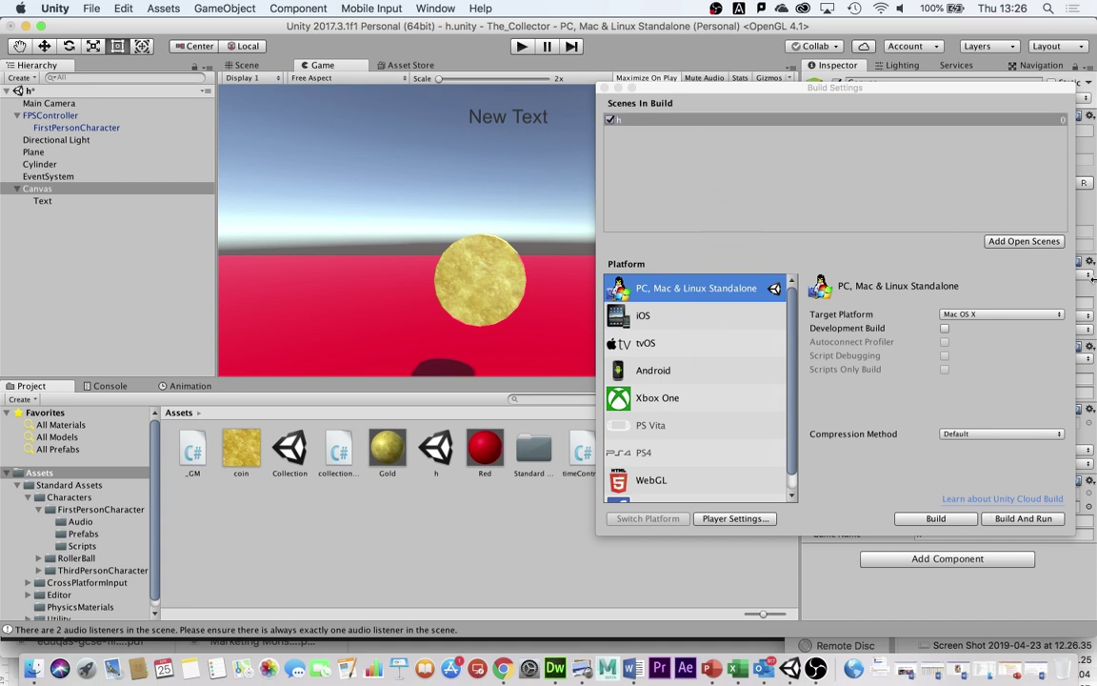
pyautogui.click(604, 88)
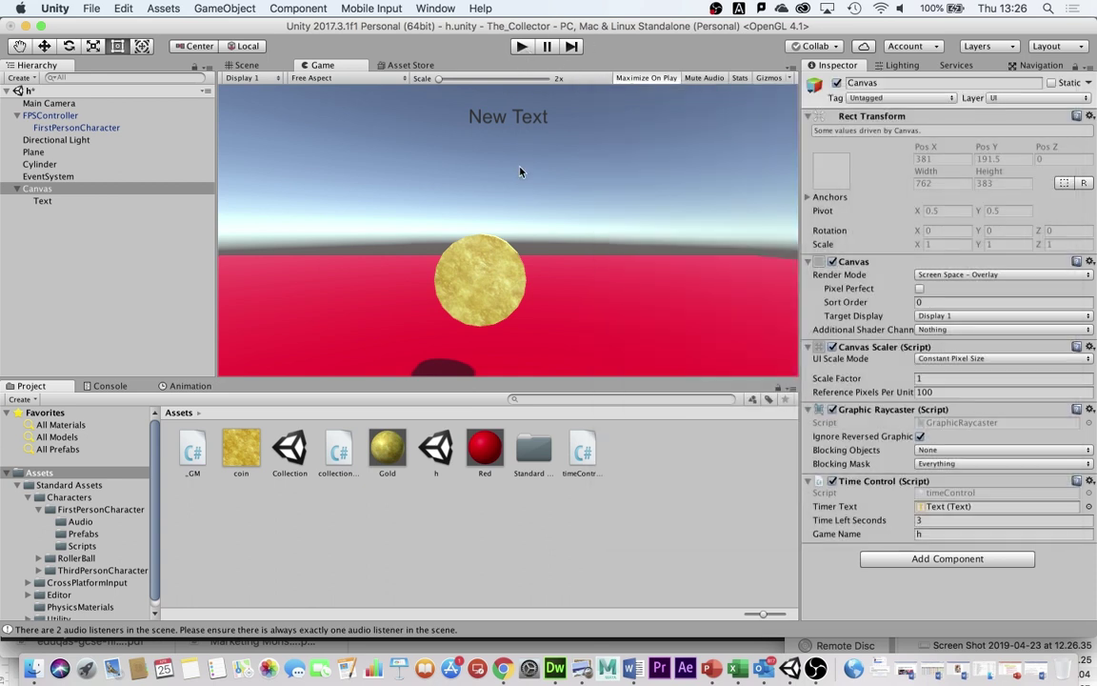
# Enter Play mode to watch the countdown timer at the top of the Game view
pyautogui.click(522, 47)
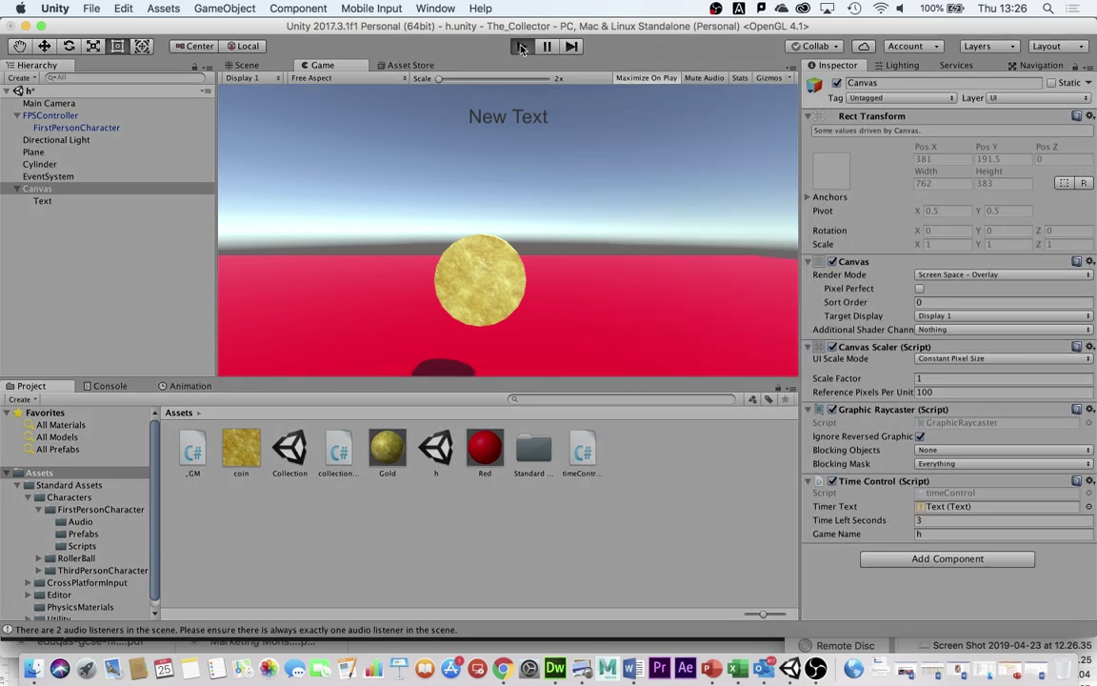